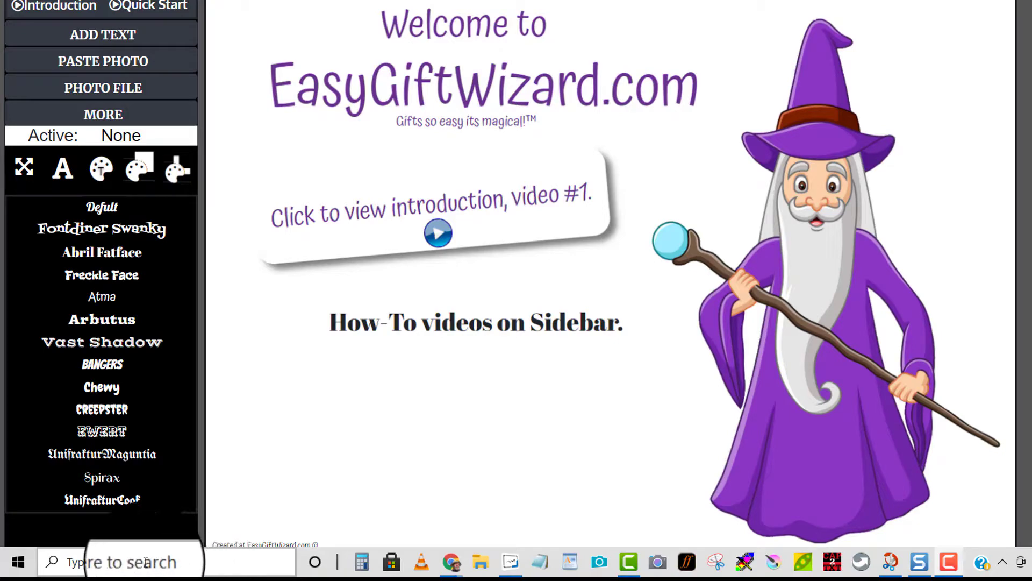
Step: Find the Snip & Sketch app through the Windows search and open it
left_click(145, 561)
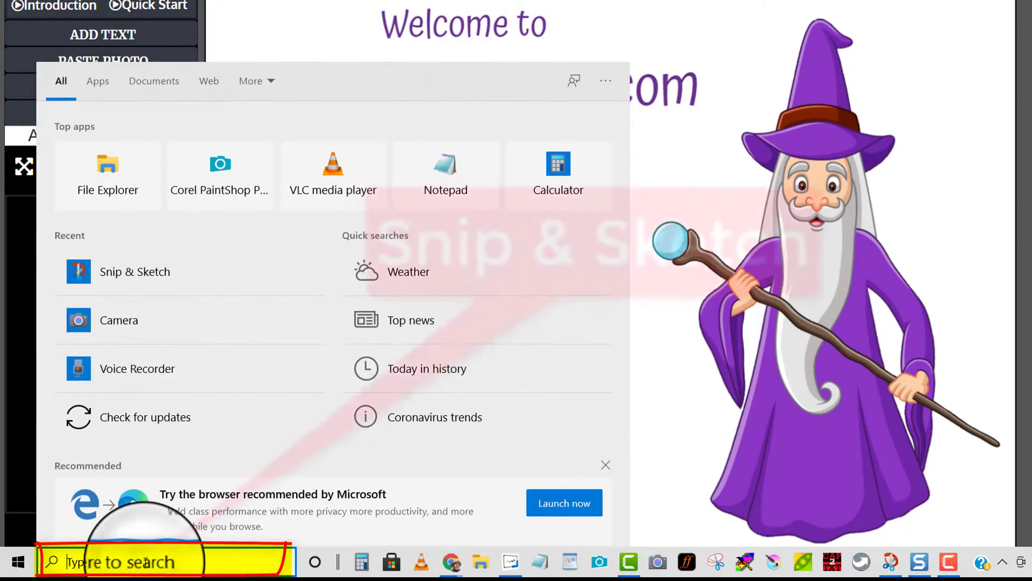
type("sn")
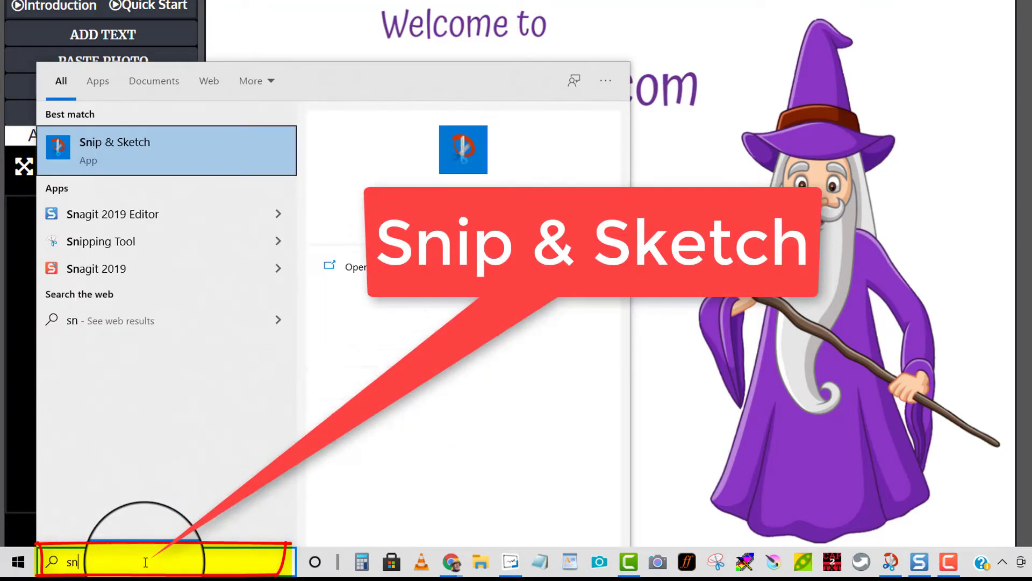
type("ip &")
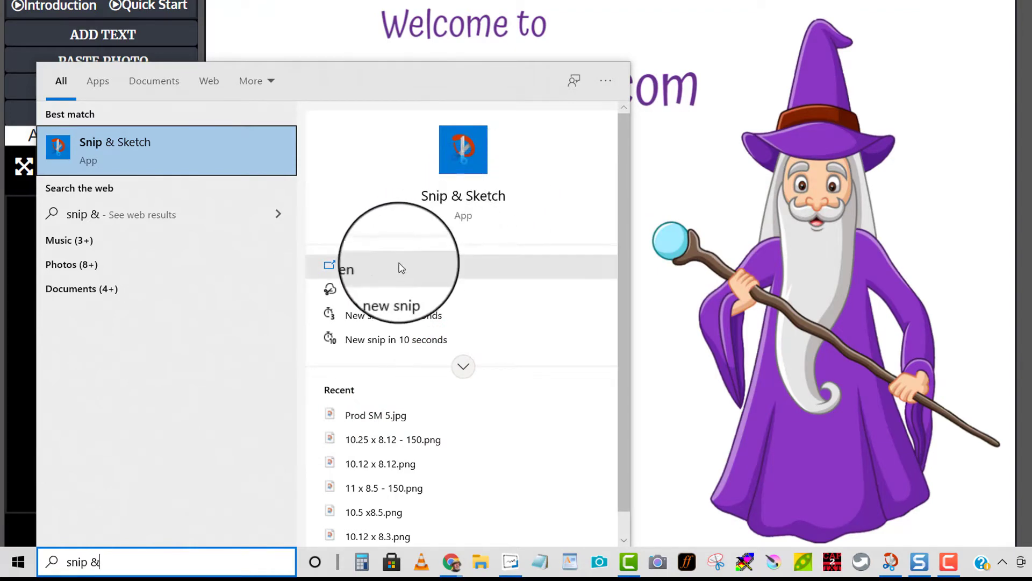
left_click(358, 266)
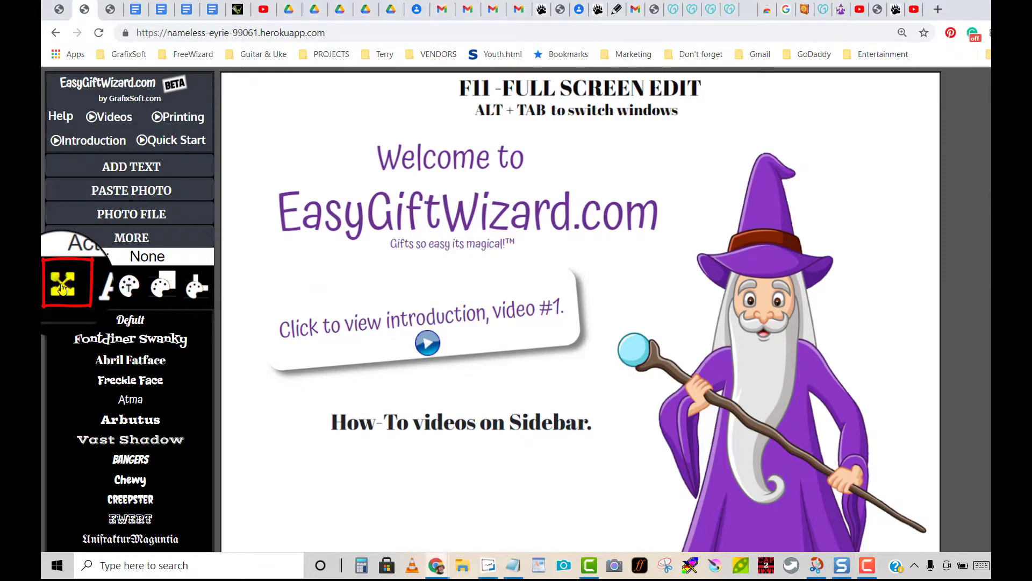
Step: Switch the EasyGiftWizard editor to full screen and browse the CARD category of backgrounds
left_click(62, 285)
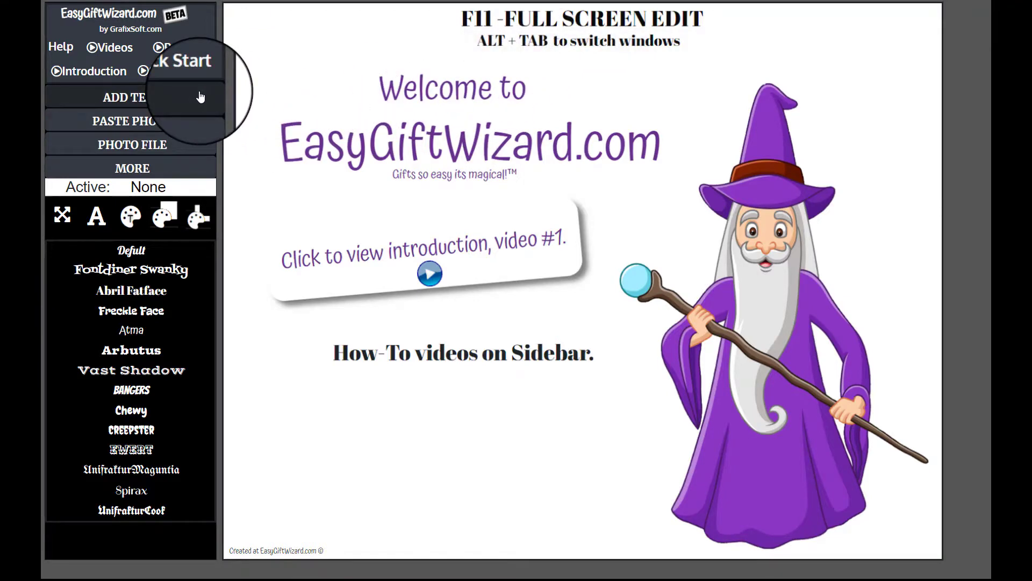
left_click(139, 169)
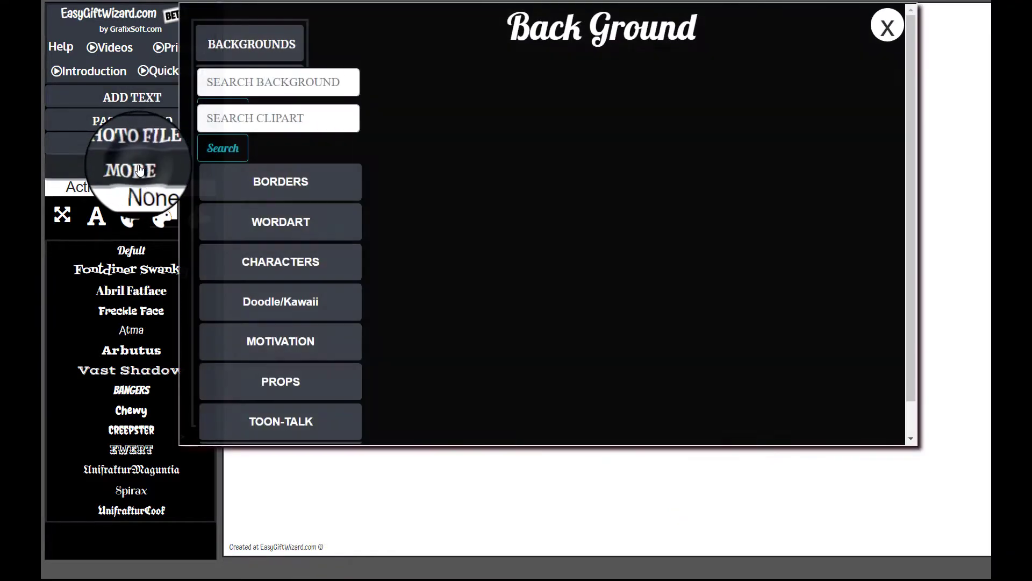
left_click(257, 49)
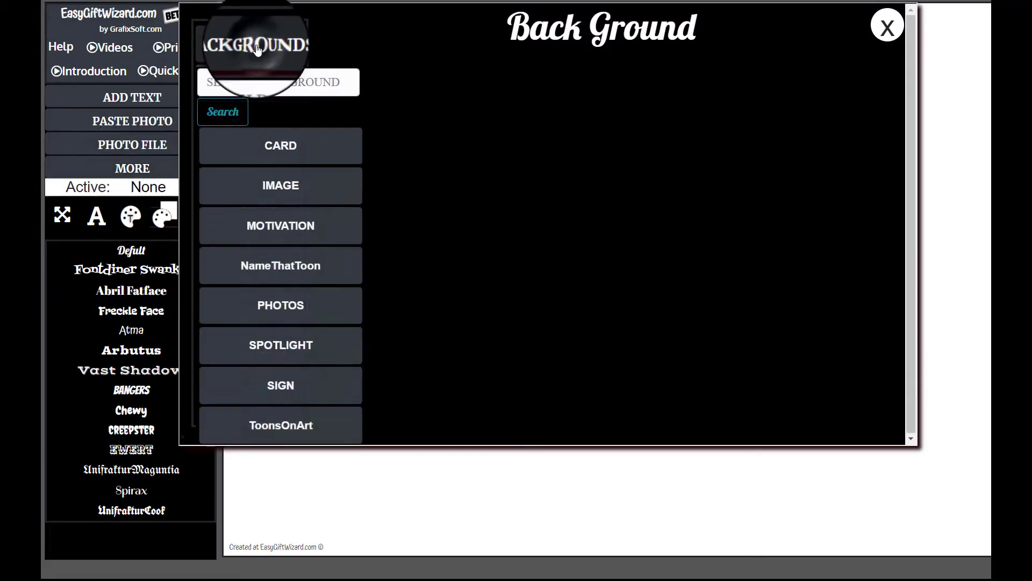
left_click(274, 156)
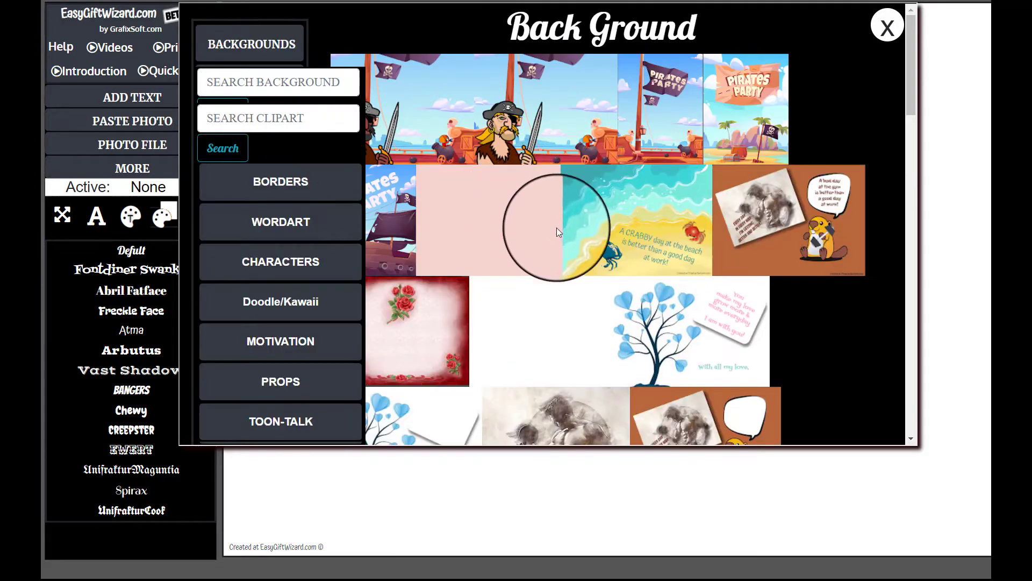
scroll(558, 228, "down", 4)
scroll(558, 228, "up", 4)
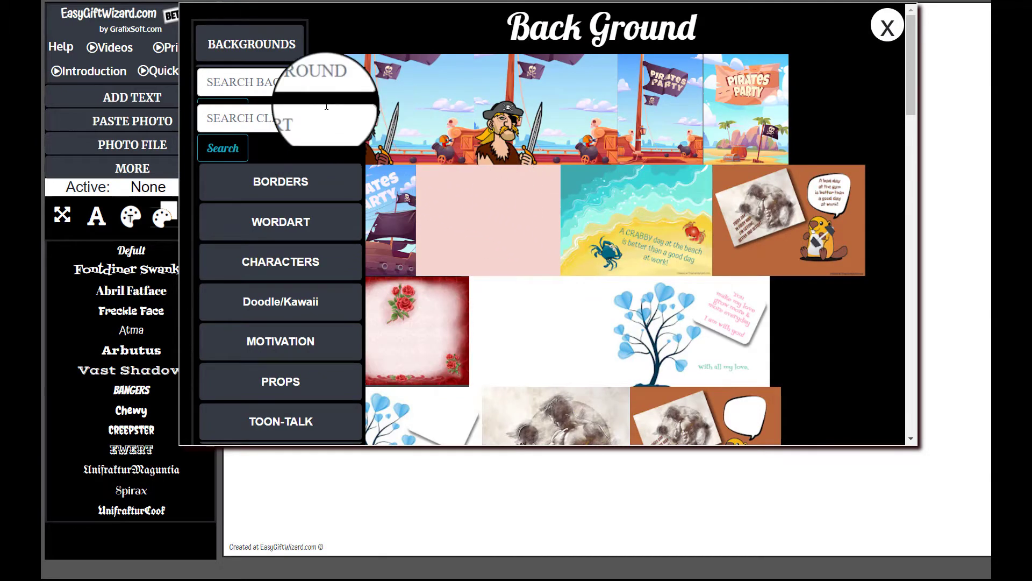
Step: Search the background library for pirate images and set the ship deck with mast, skull flag and cannon as the background
left_click(250, 84)
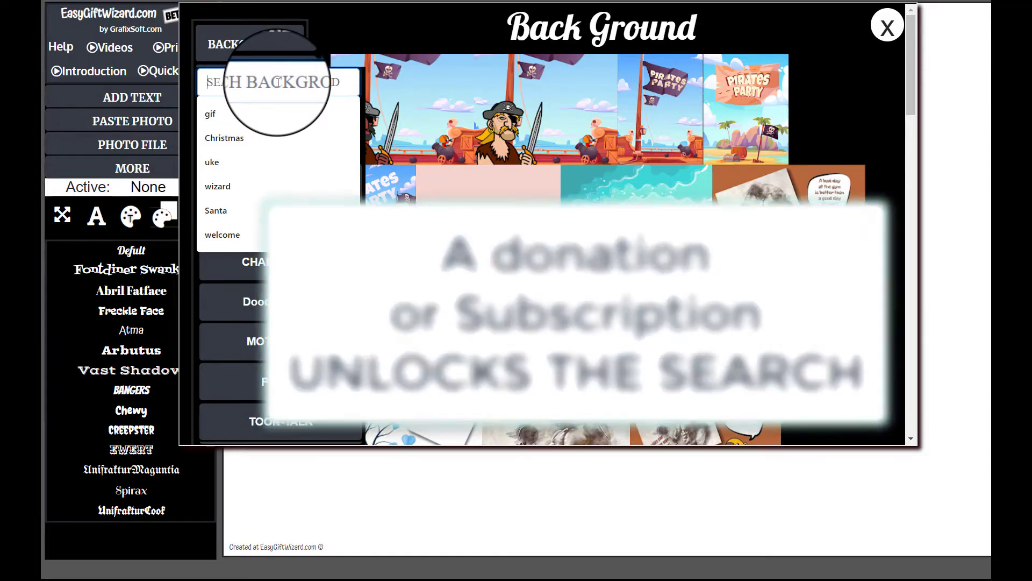
type("p")
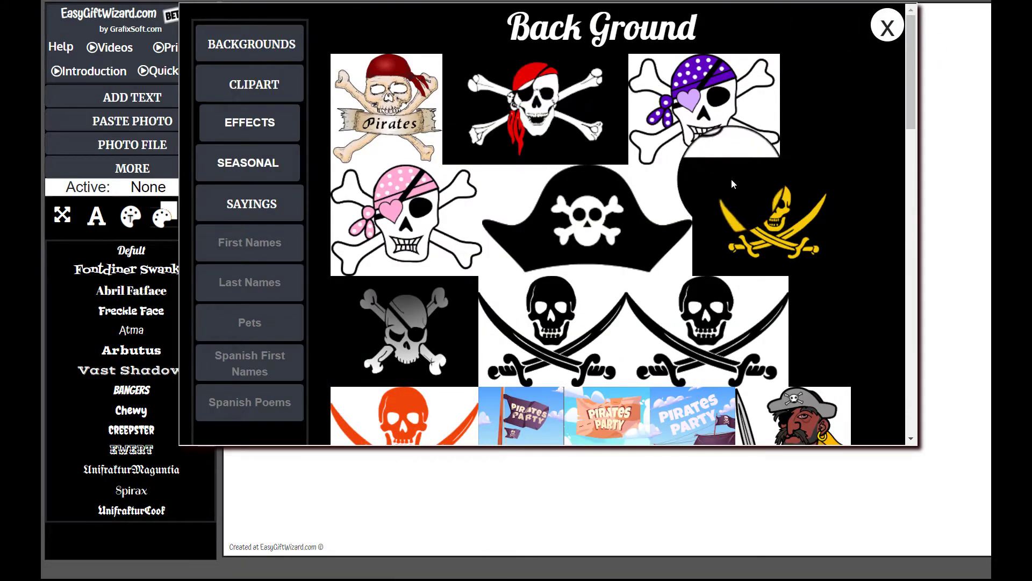
scroll(750, 185, "down", 3)
scroll(750, 186, "down", 2)
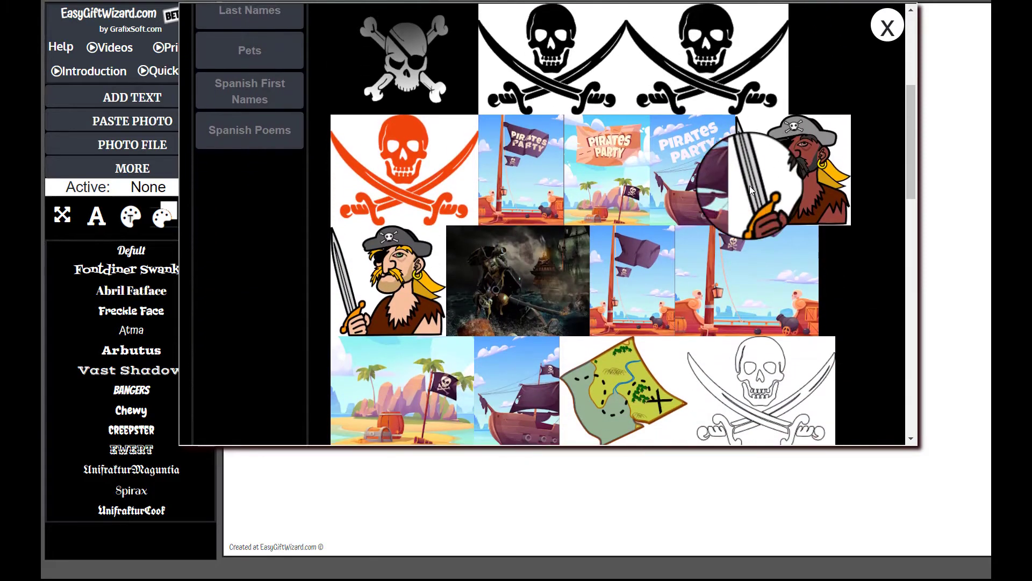
left_click(750, 223)
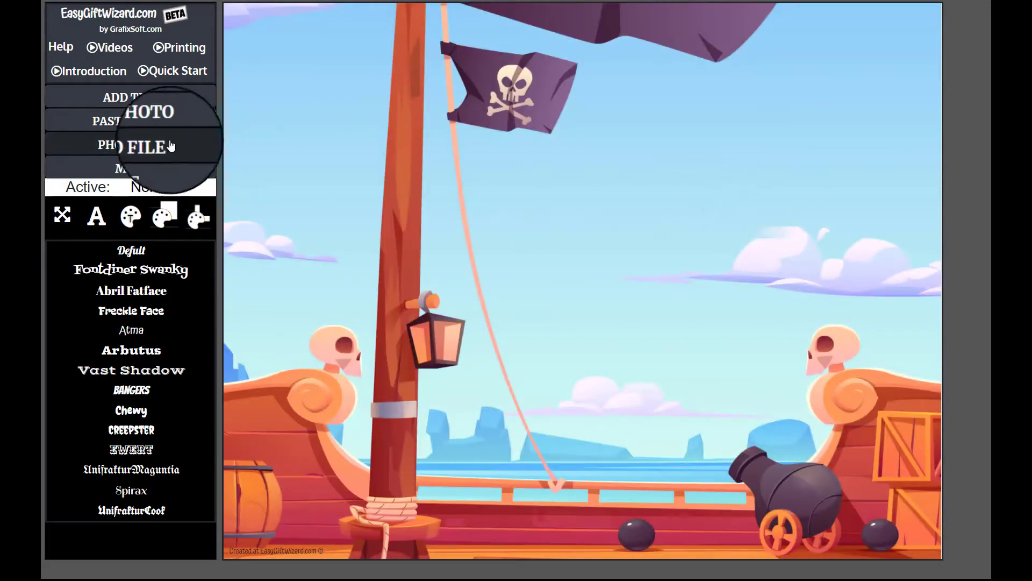
Step: Insert the dark-bearded pirate with the grey skull hat and sword as clipart from the pirate search results
left_click(139, 170)
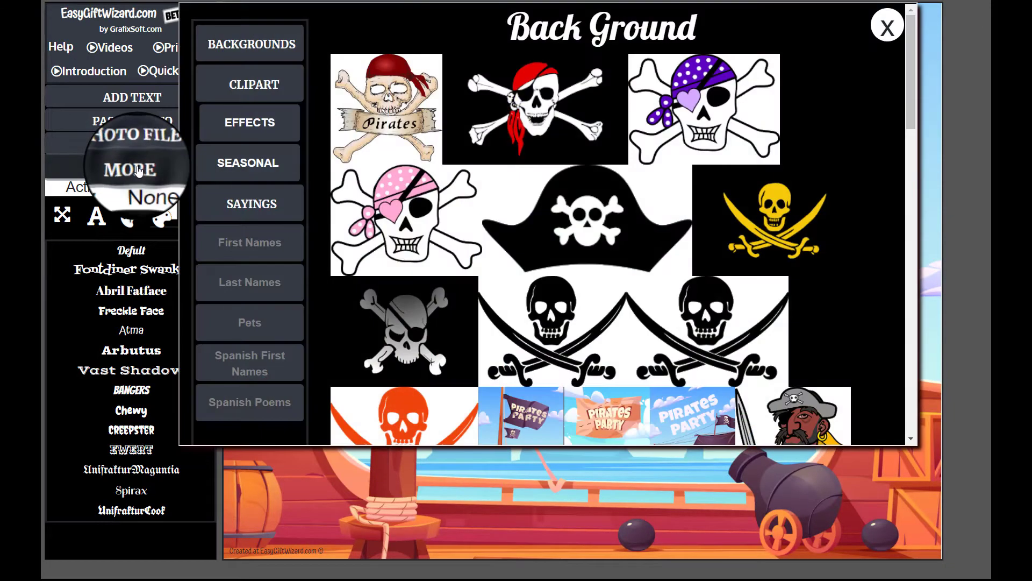
scroll(572, 171, "down", 5)
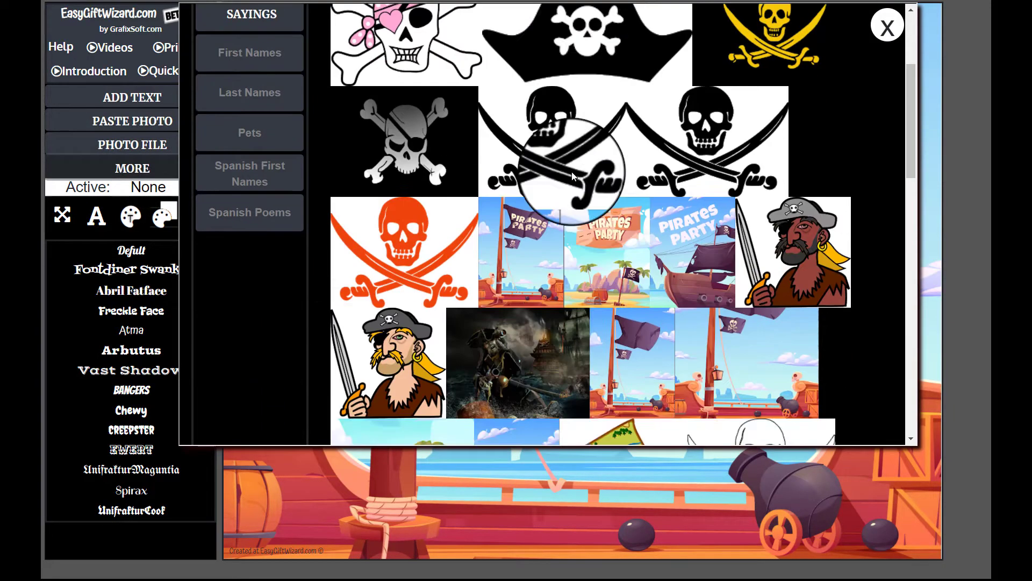
scroll(572, 172, "up", 2)
scroll(572, 172, "up", 3)
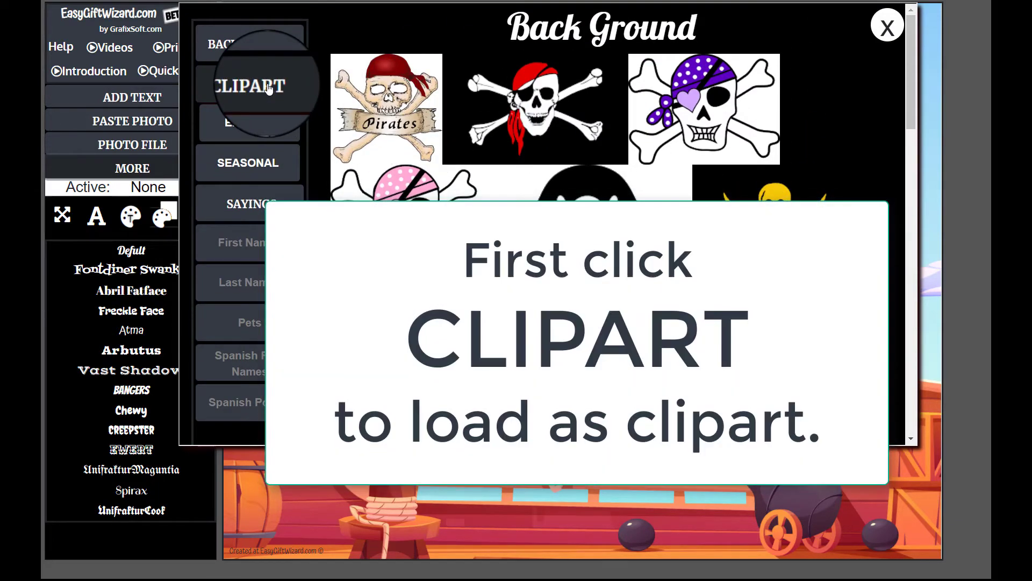
left_click(268, 88)
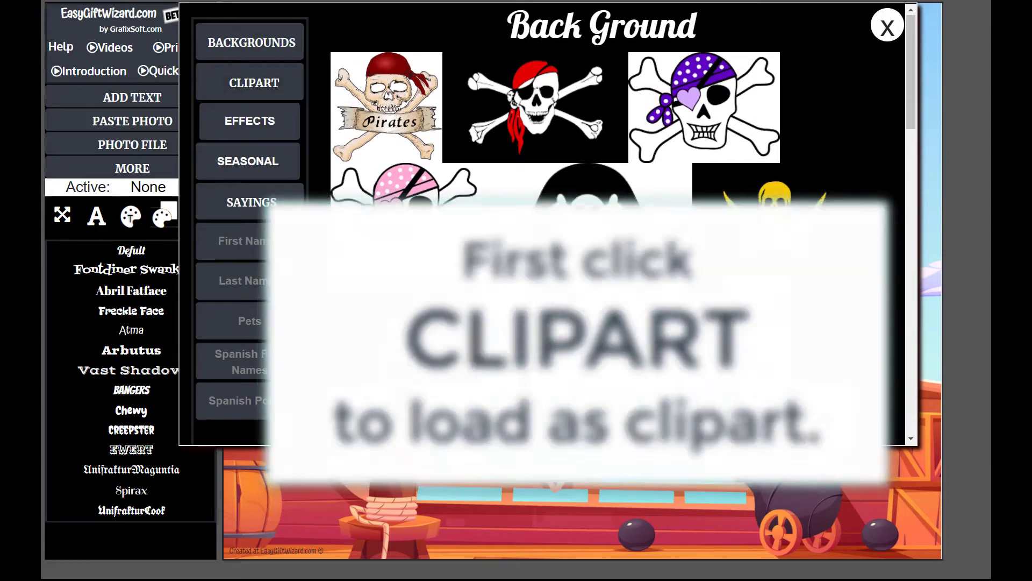
scroll(619, 330, "down", 5)
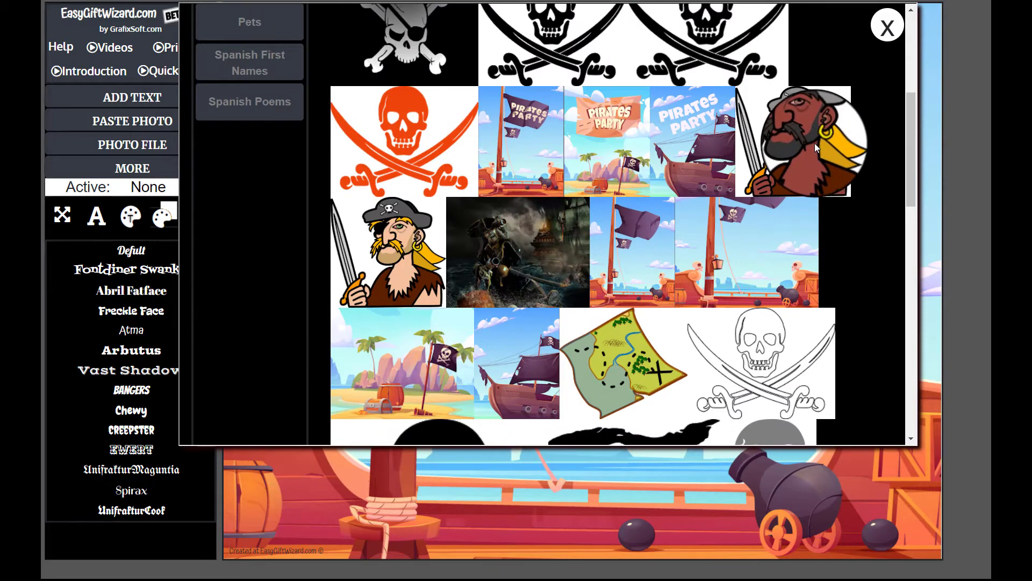
left_click(814, 143)
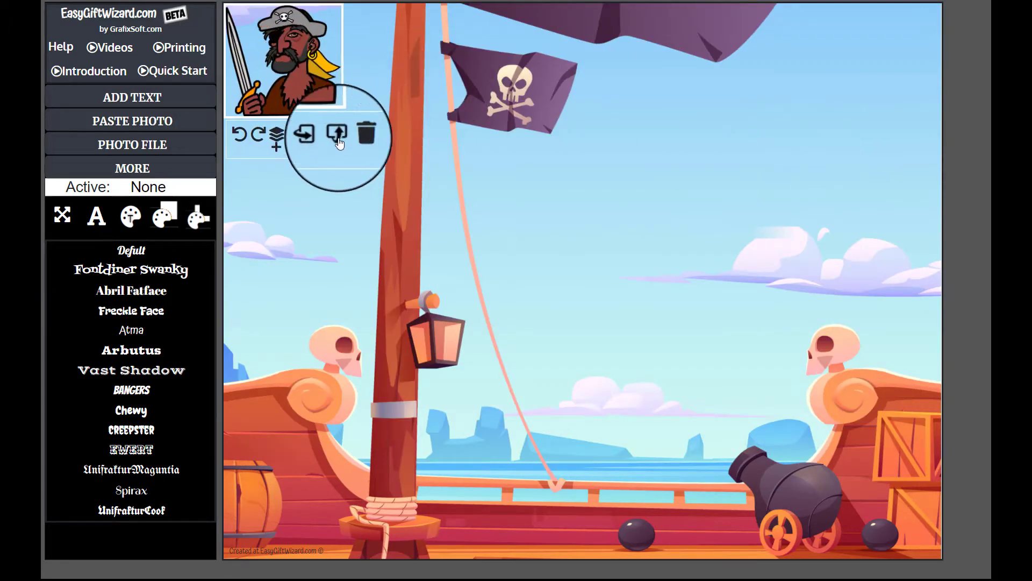
left_click(977, 44)
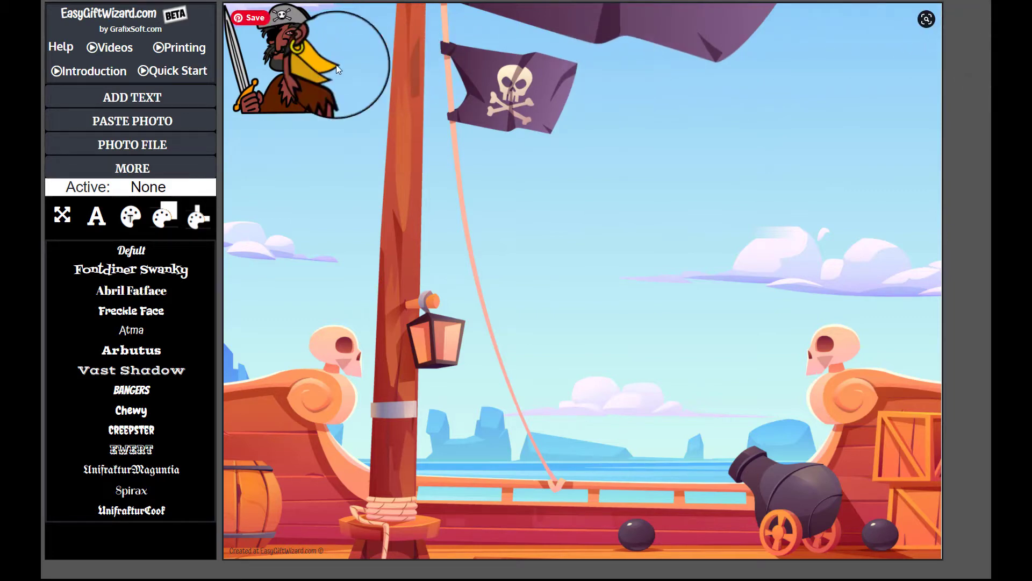
Step: Move the pirate down the canvas, flip him horizontally and enlarge him to fill the lower-left part of the scene
left_click_drag(295, 76, 301, 290)
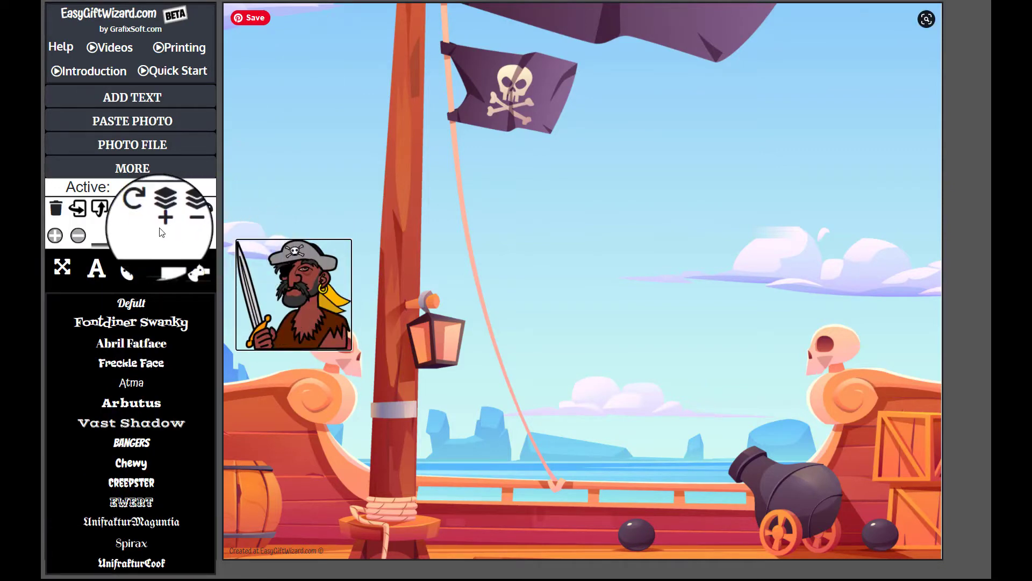
left_click(78, 212)
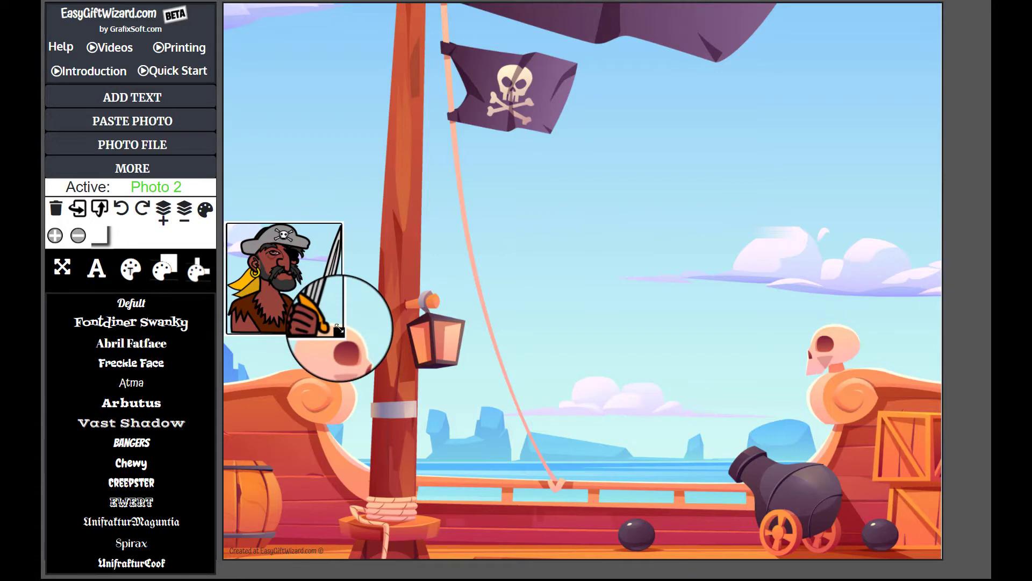
left_click_drag(339, 328, 583, 576)
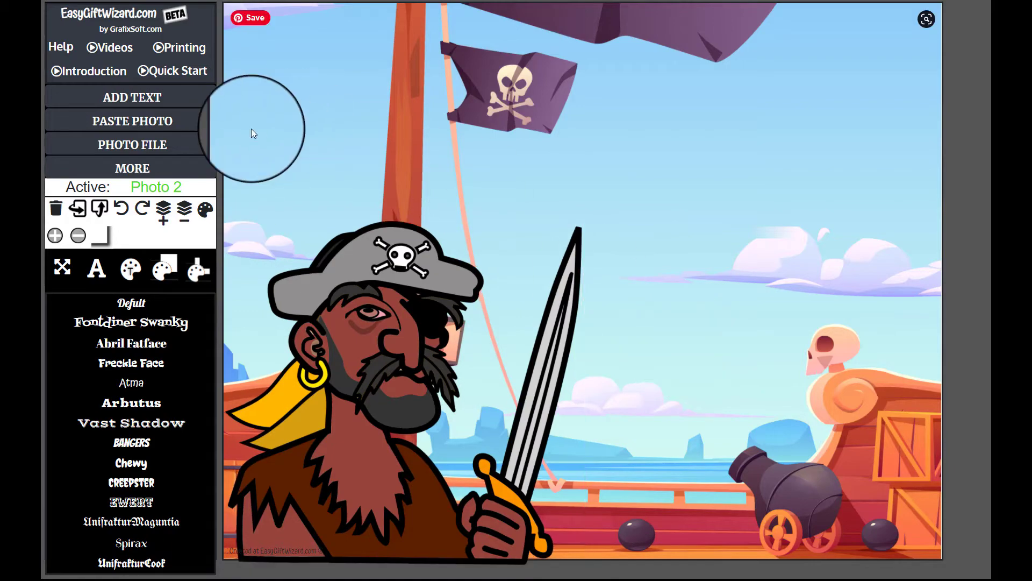
Step: Insert the red parrot with the orange beak and blue starred bandana as clipart from the pirate search results
left_click(134, 169)
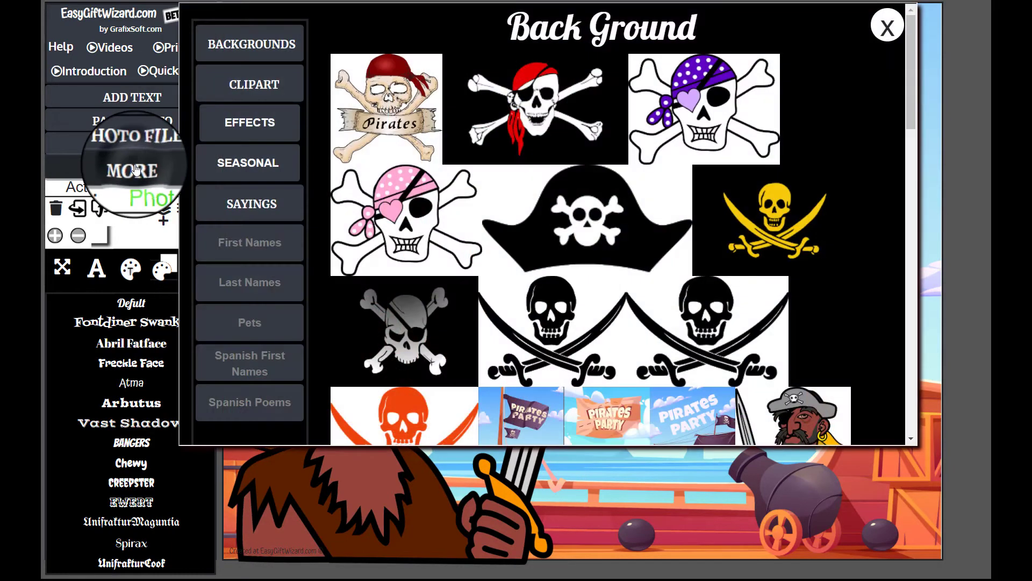
scroll(651, 219, "down", 5)
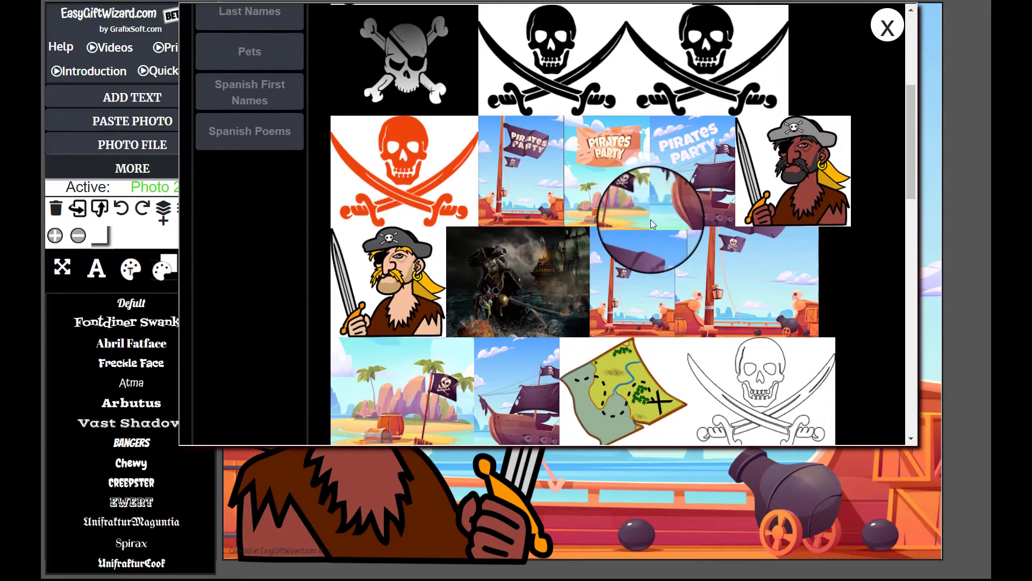
scroll(651, 219, "down", 10)
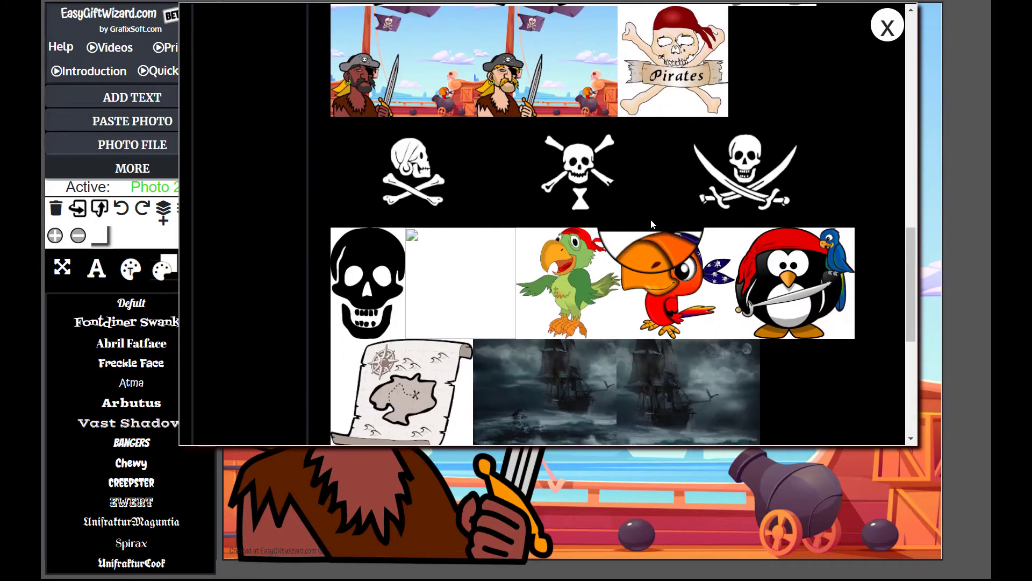
scroll(651, 219, "down", 3)
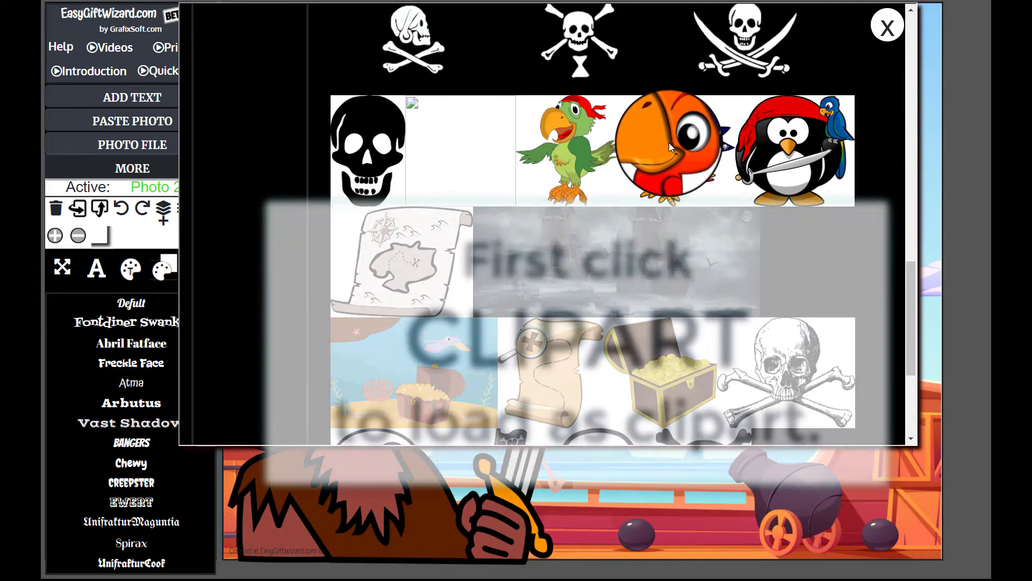
scroll(668, 143, "up", 10)
scroll(669, 143, "up", 5)
scroll(269, 52, "up", 2)
left_click(253, 73)
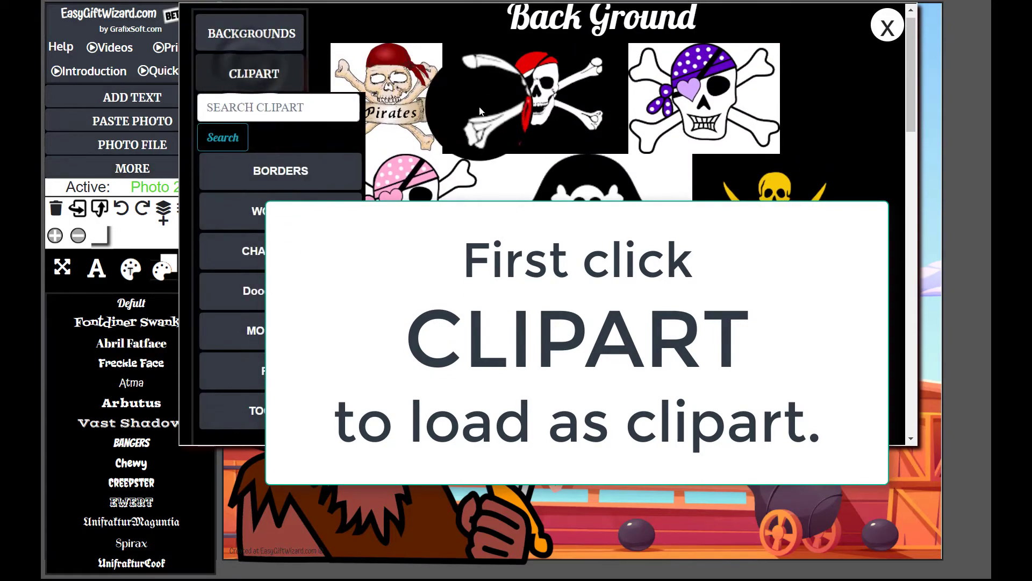
scroll(586, 238, "down", 10)
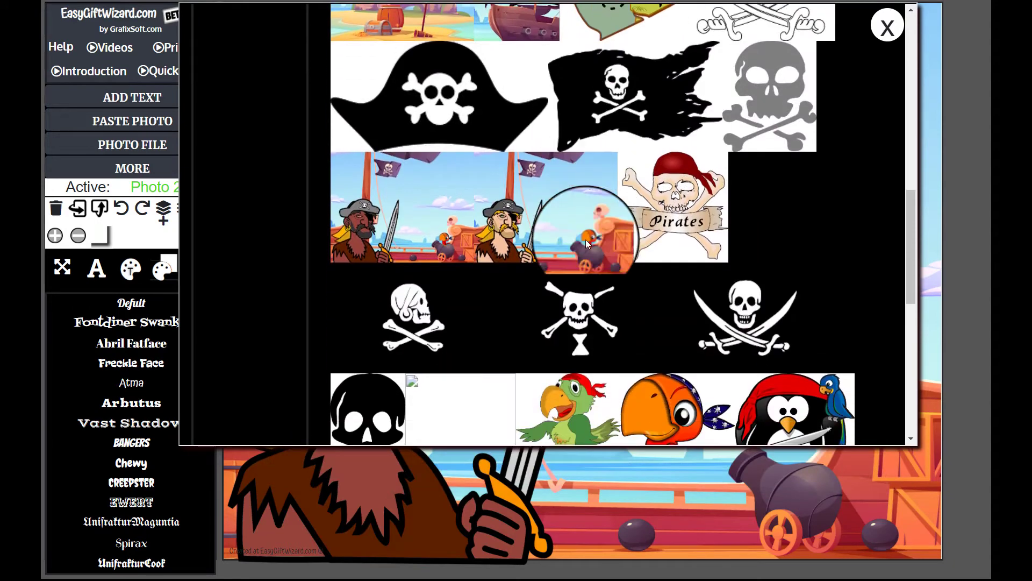
scroll(585, 240, "down", 4)
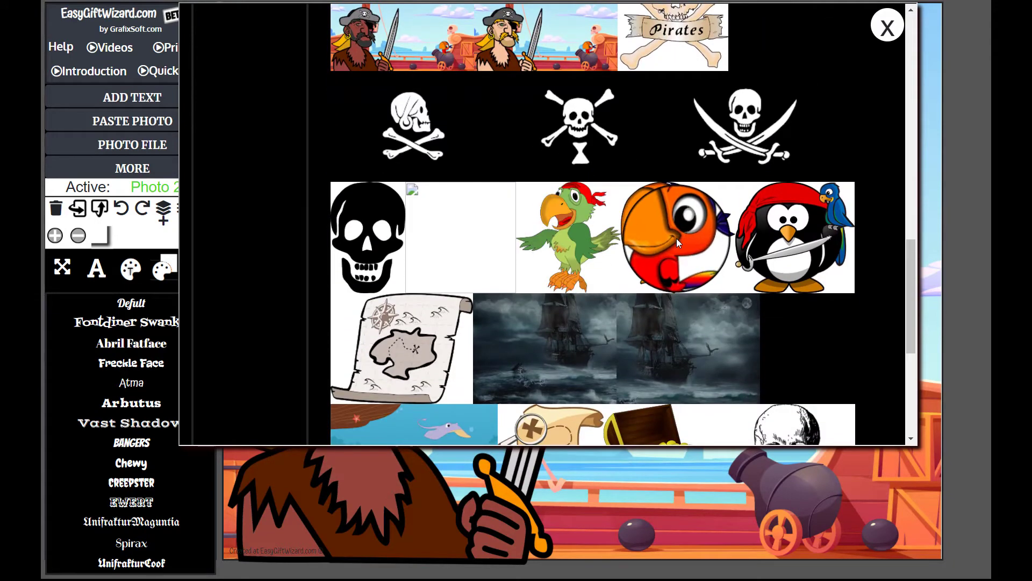
left_click(676, 238)
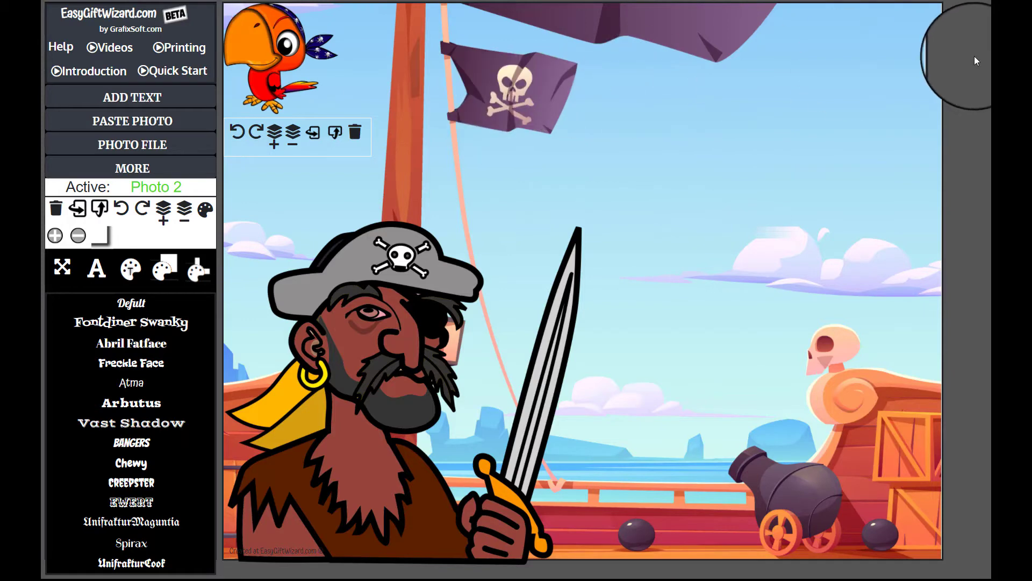
Step: Shrink the red parrot to about half its size, place it on top of the cannon and deselect it
left_click(284, 59)
left_click_drag(333, 86, 769, 383)
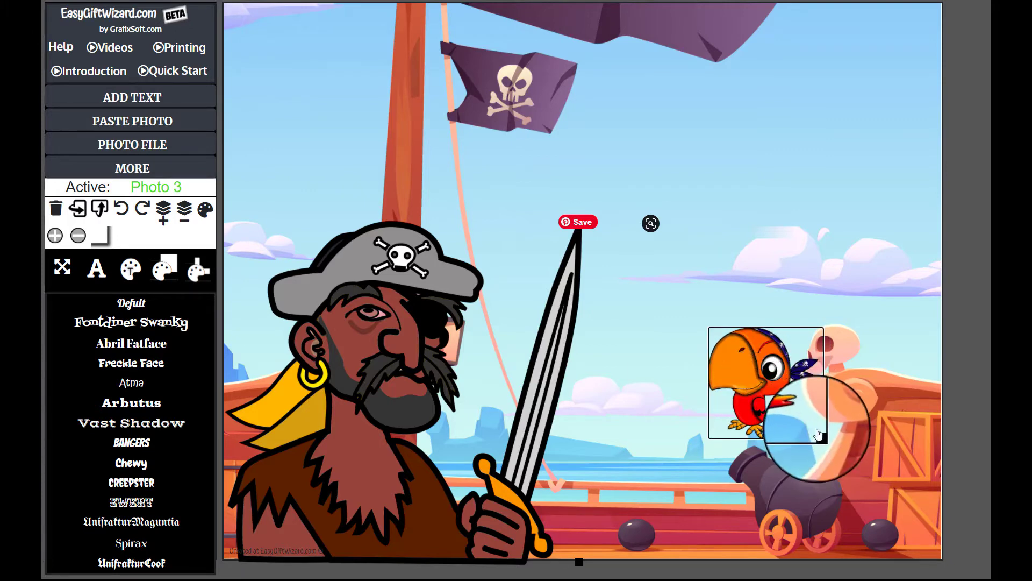
left_click_drag(820, 434, 769, 395)
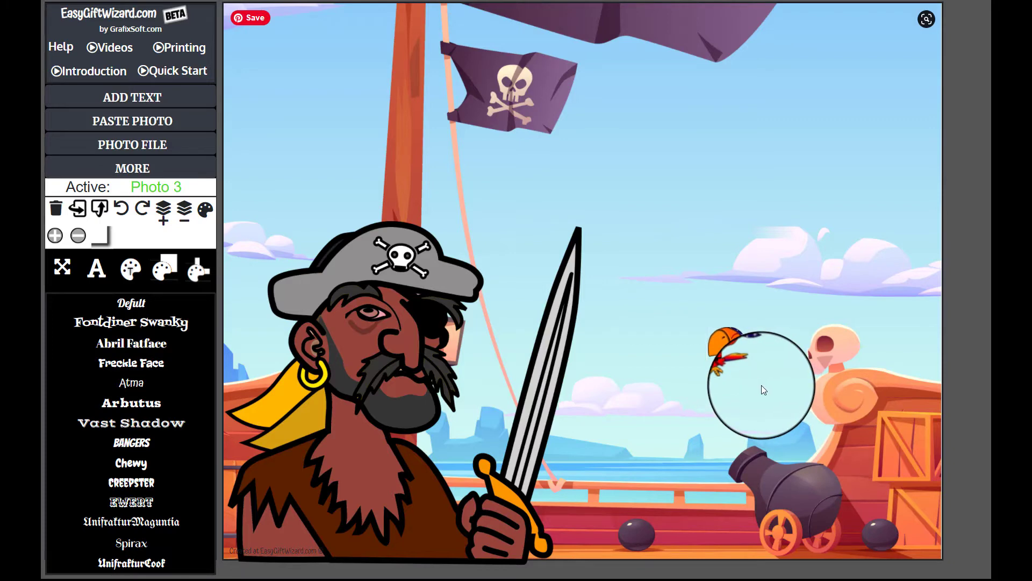
left_click_drag(736, 349, 803, 444)
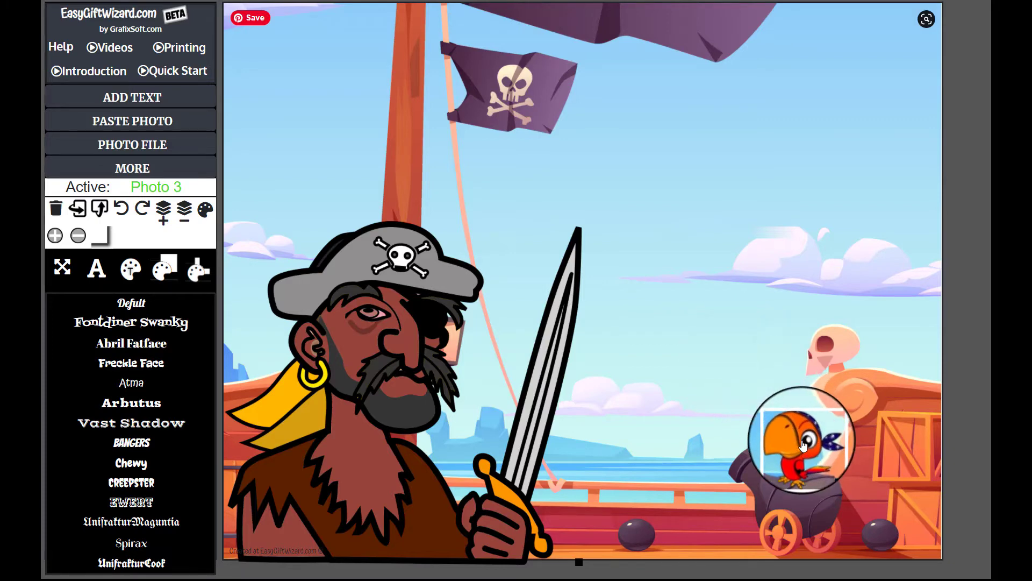
left_click(718, 391)
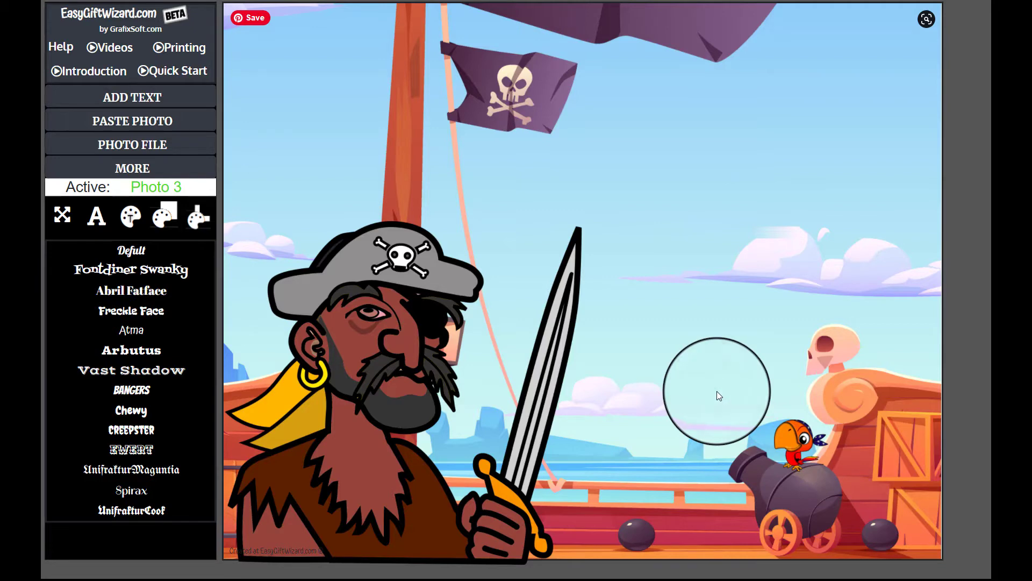
Step: Add the text "Aye Matty", place it in the sky at the upper right of the scene and rotate it clockwise
left_click(141, 100)
left_click_drag(288, 47, 787, 112)
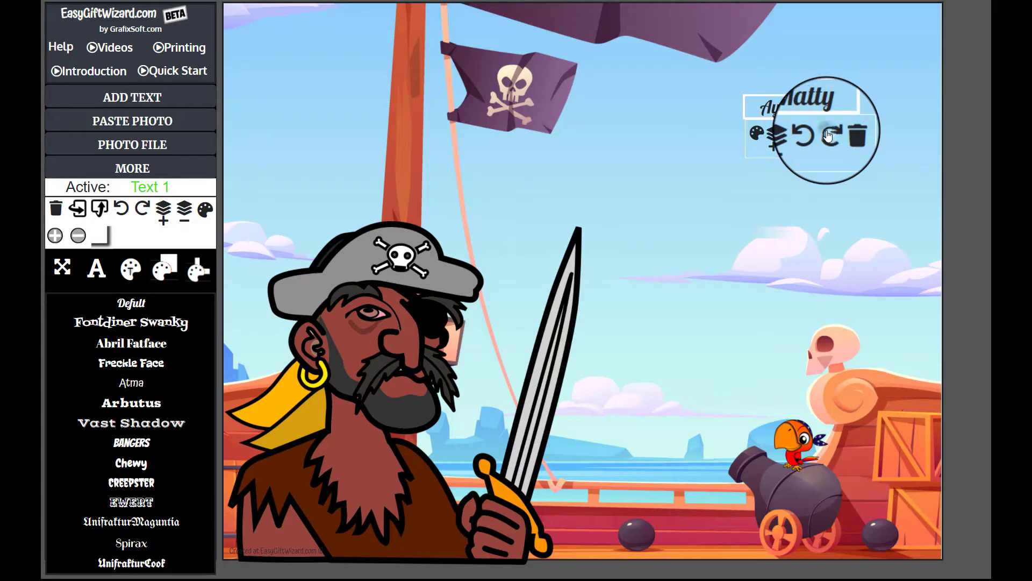
left_click(829, 136)
Step: Add the text "ya comin' ta the Pirate Party" just below "Aye Matty" and rotate it clockwise to the same slant
left_click(160, 100)
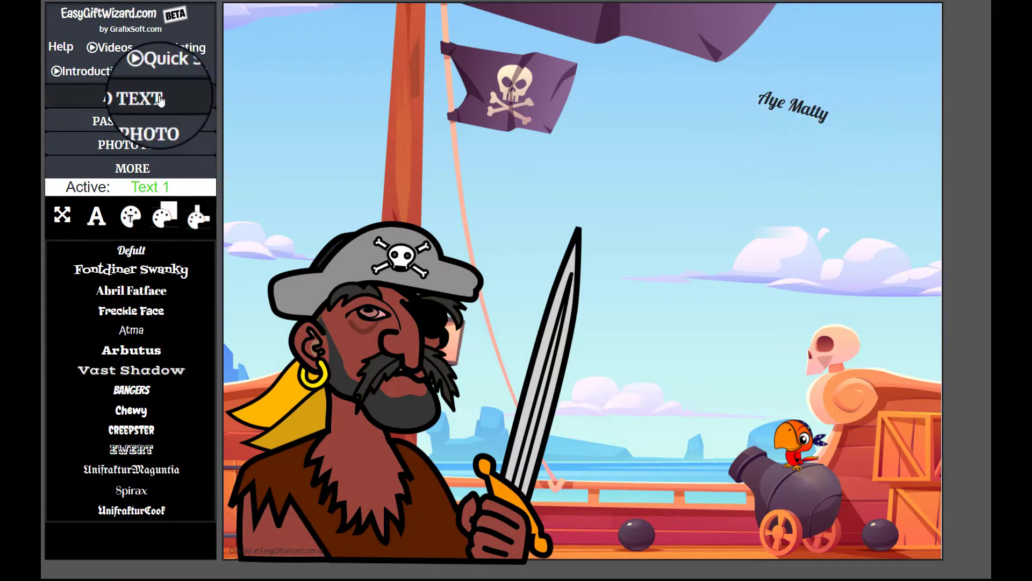
left_click_drag(345, 47, 733, 144)
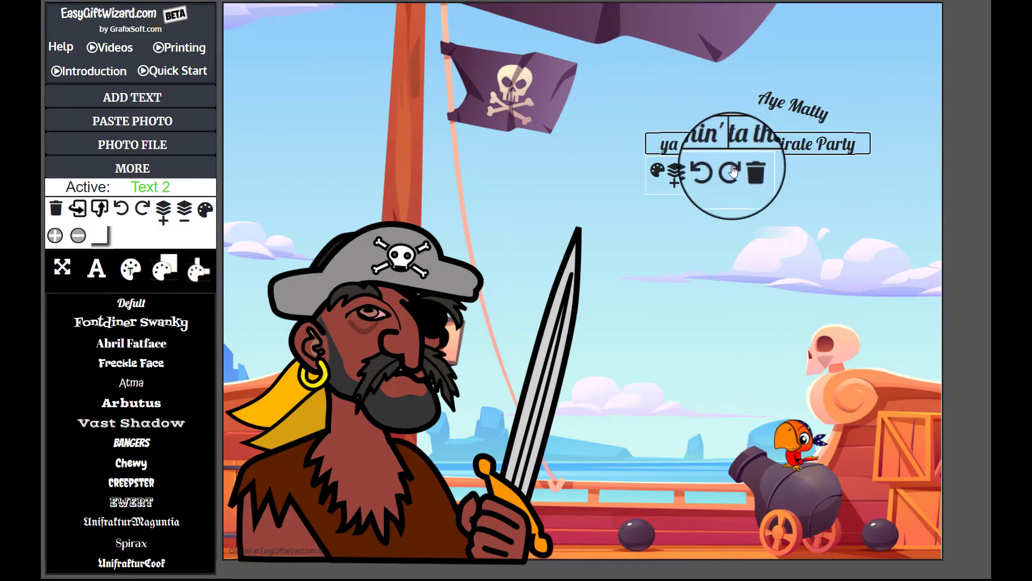
left_click(732, 171)
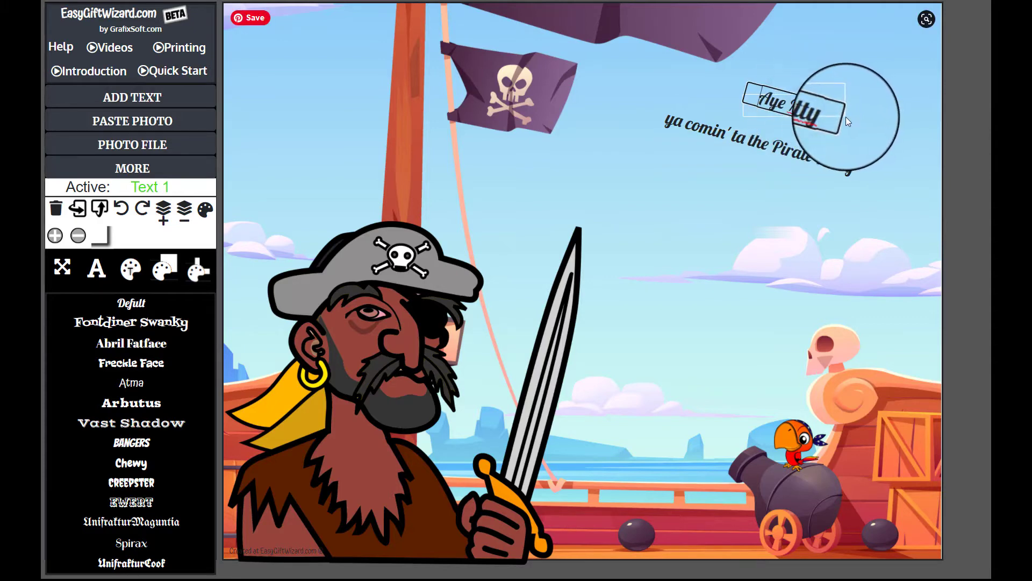
Step: Enlarge "Aye Matty" to more than double its size and centre it closely above the Pirate Party line
left_click_drag(843, 115, 896, 181)
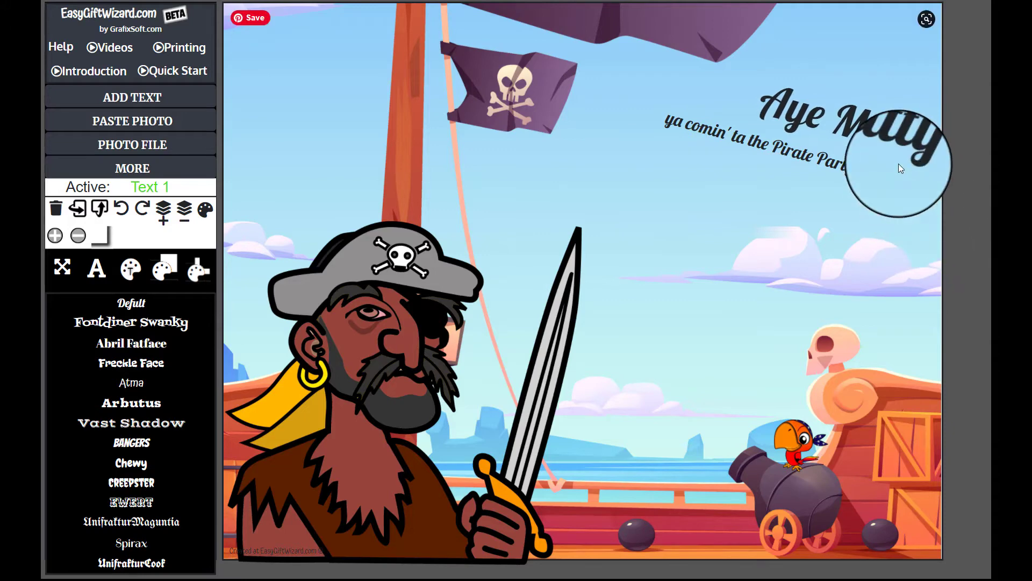
left_click_drag(887, 141, 822, 126)
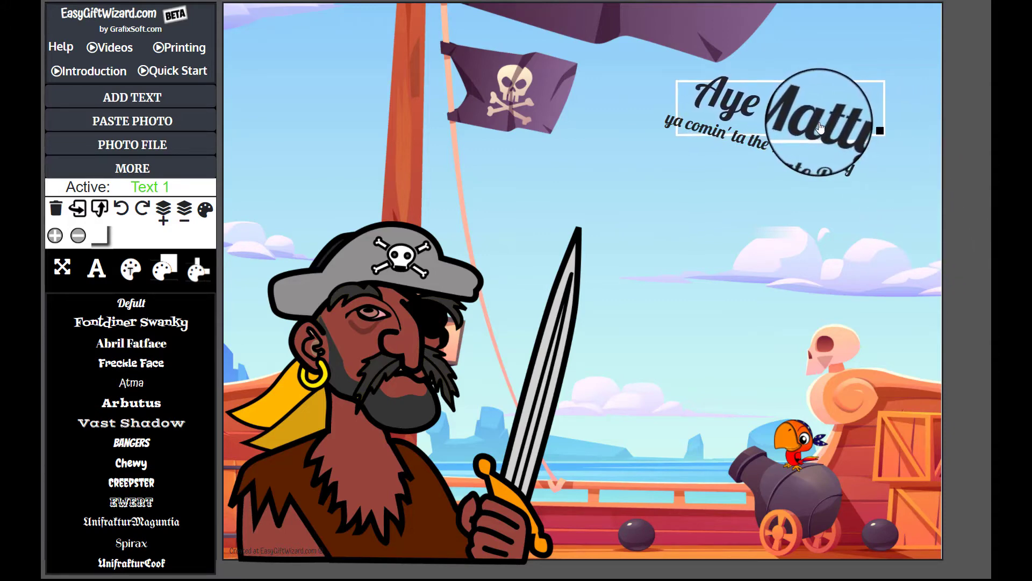
left_click_drag(780, 164, 783, 163)
left_click(776, 165)
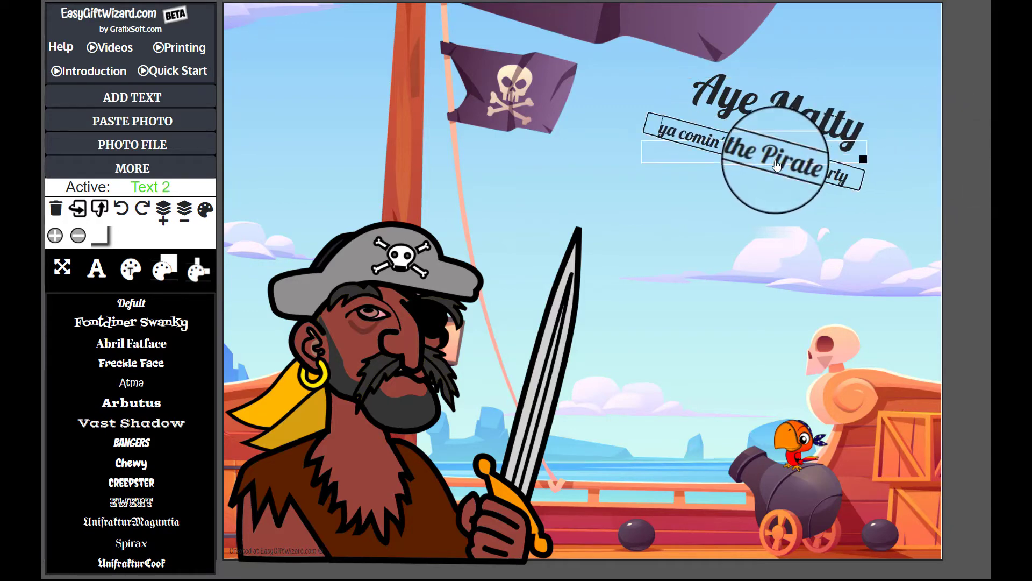
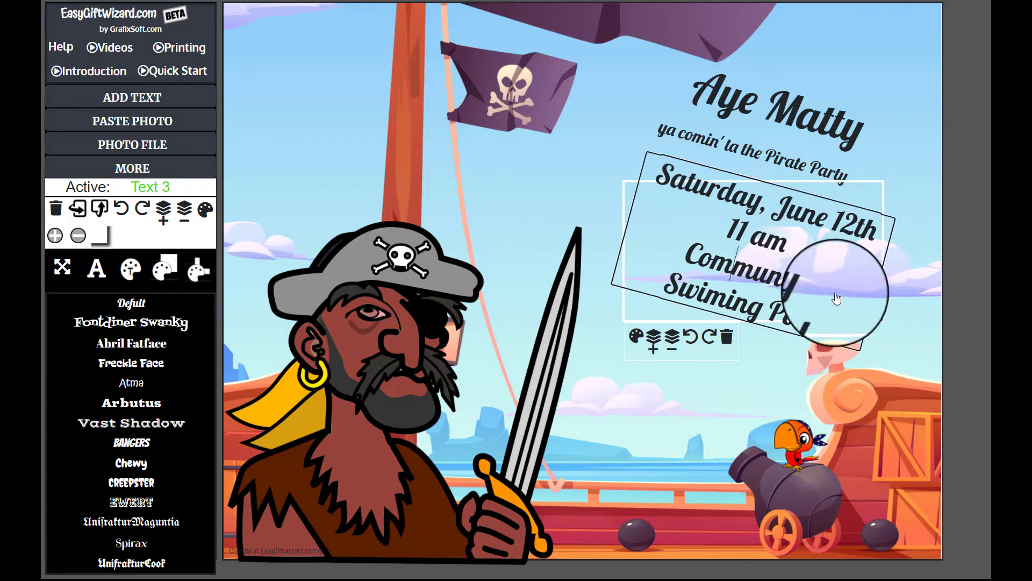
Step: Move the slanted date, time and "Community Swiming Pool" text block down and left, clear of the Pirate Party line
left_click(804, 250)
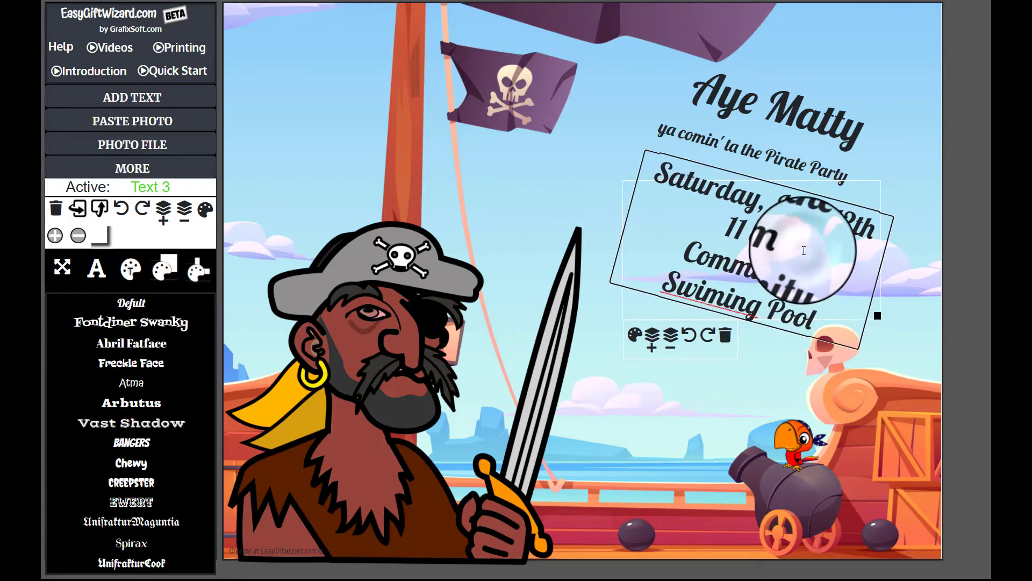
left_click(966, 280)
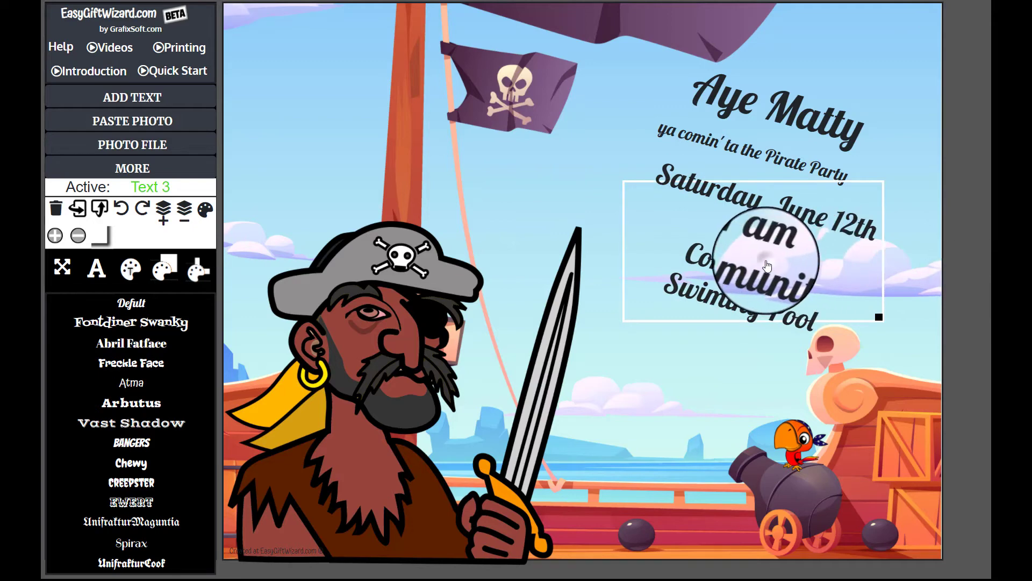
left_click_drag(767, 266, 731, 296)
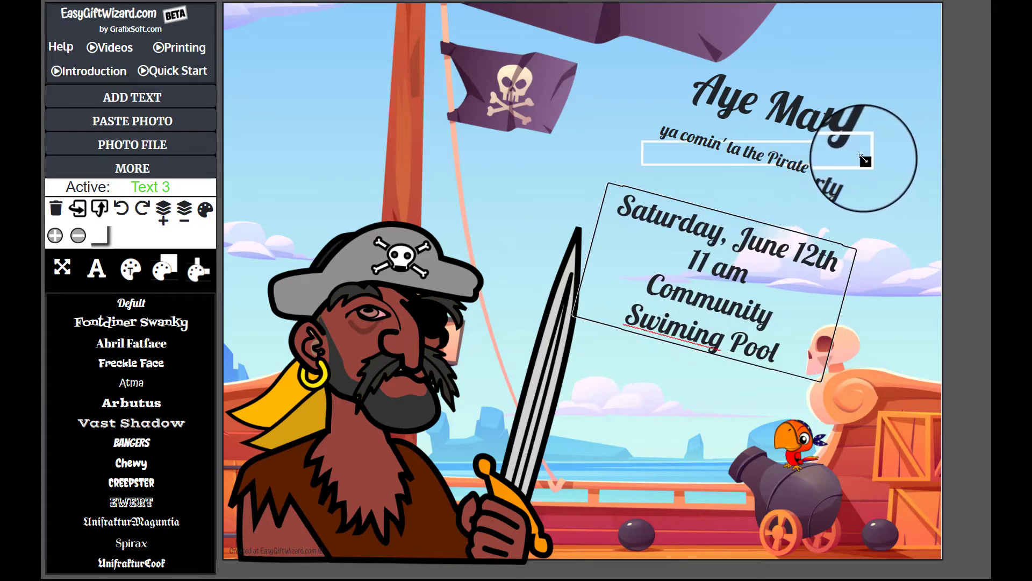
Step: Enlarge the Pirate Party line, move it down-left to just above the date, and enlarge the "Aye Matty" heading to match its width
left_click_drag(865, 160, 922, 166)
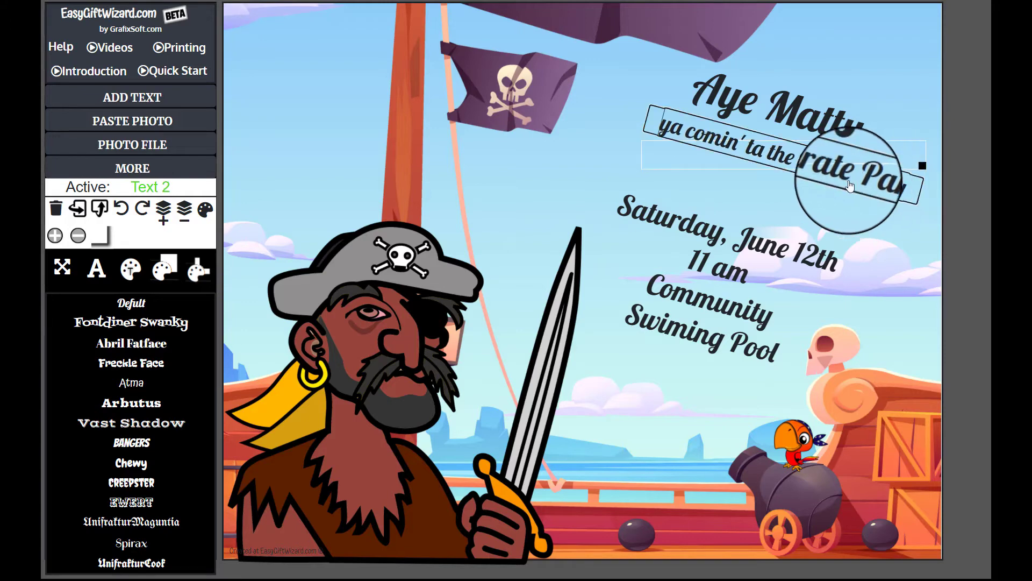
left_click_drag(832, 174, 796, 206)
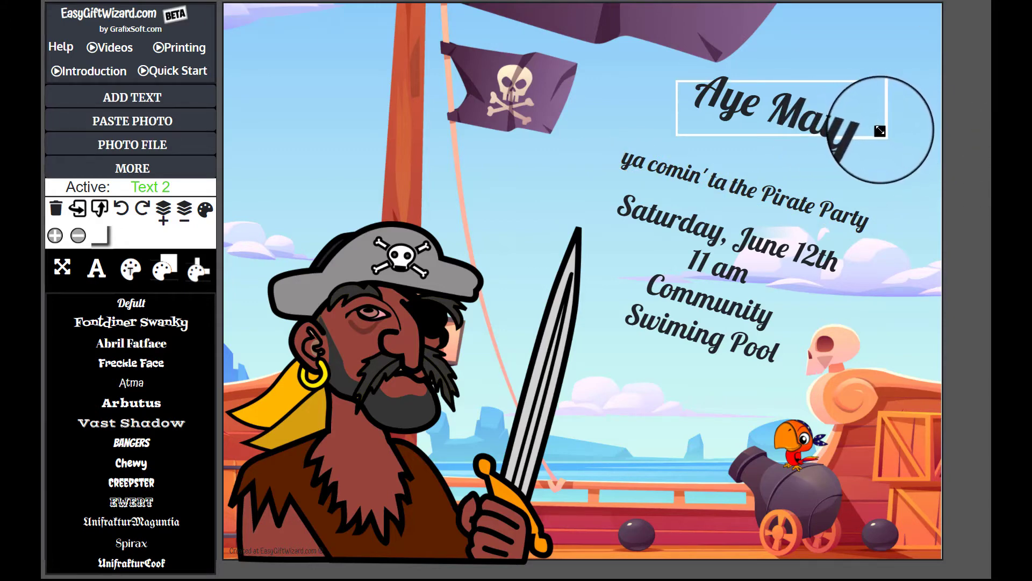
left_click_drag(881, 130, 892, 157)
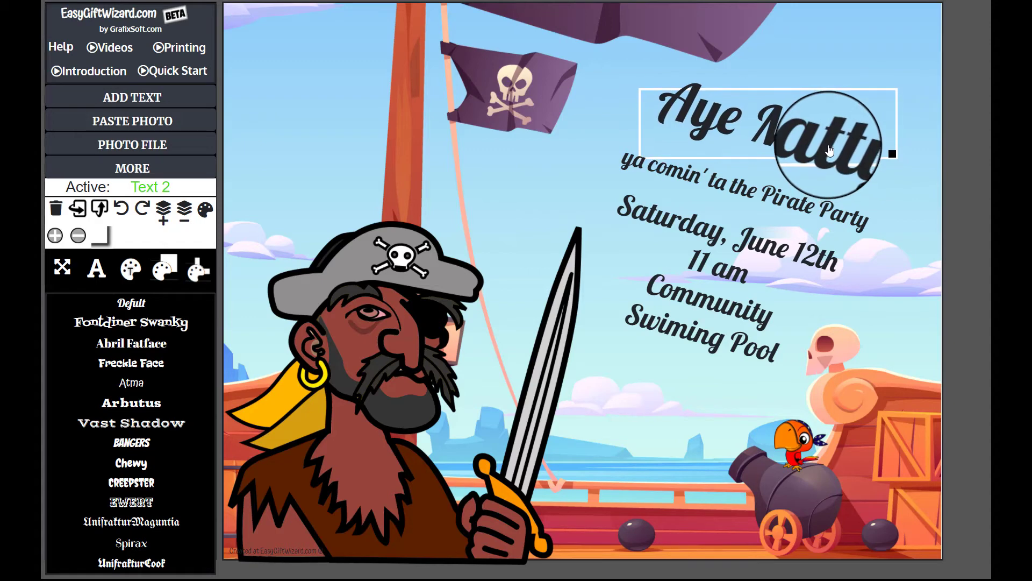
Step: Nudge the event details, the Pirate Party line and the "Aye Matty" heading slightly down and left to even out their spacing
left_click(731, 318)
left_click_drag(729, 312, 721, 328)
left_click_drag(768, 200, 765, 209)
left_click_drag(779, 143, 783, 153)
left_click(783, 153)
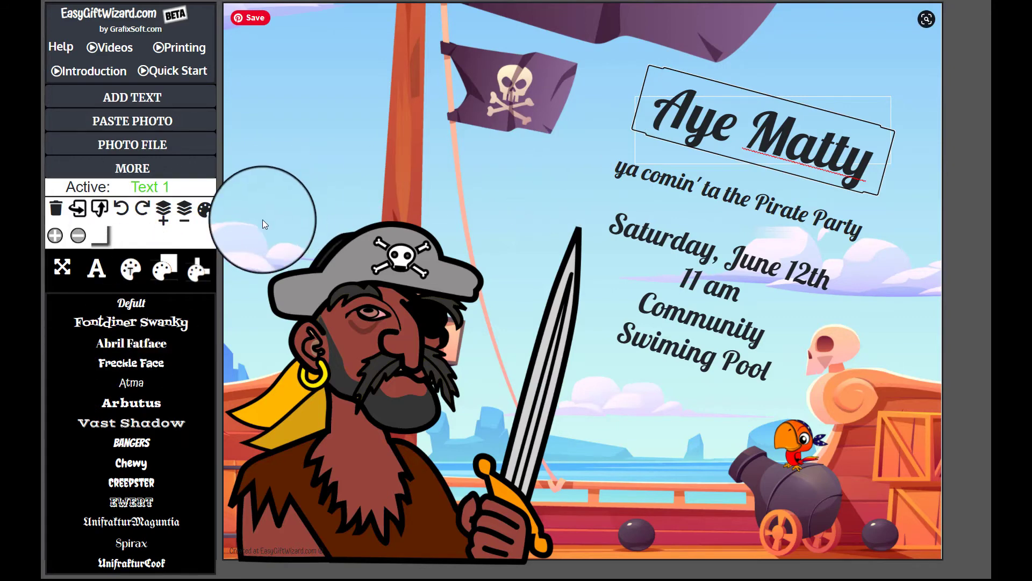
Step: Try the Freckle Face and UnifrakturMaguntia fonts on all text items and settle on UnifrakturCook
left_click(94, 271)
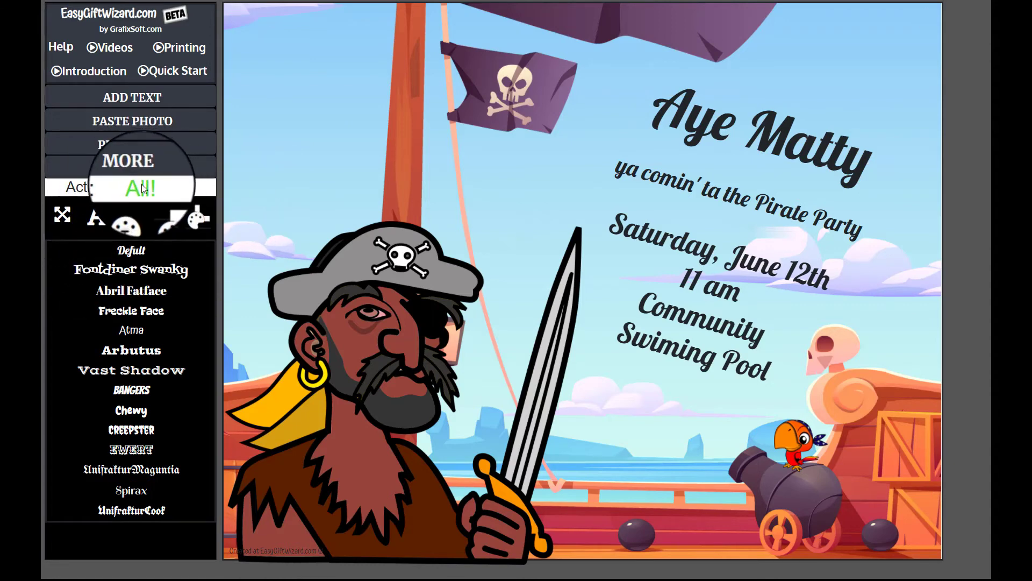
left_click(134, 318)
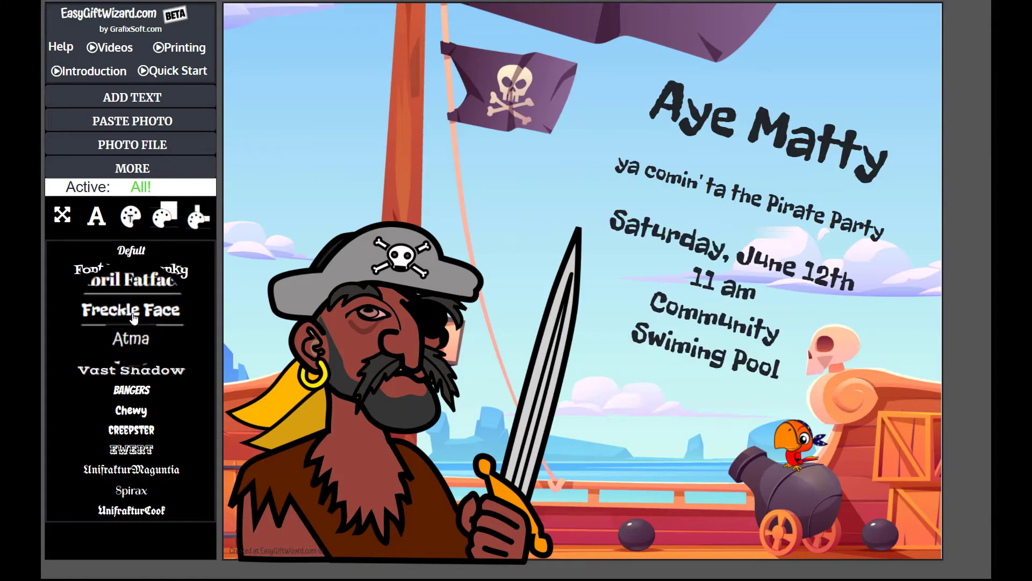
left_click(129, 472)
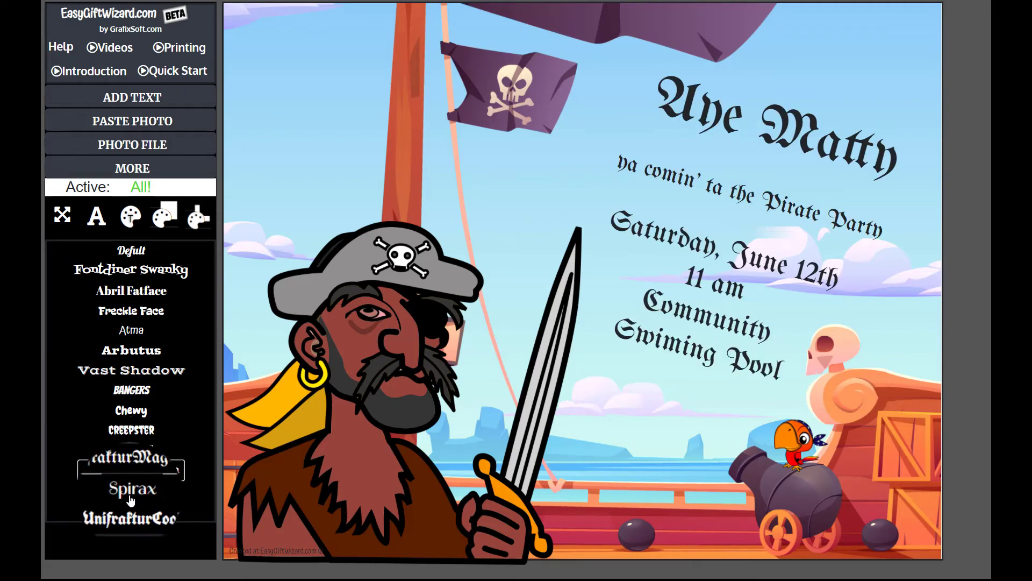
left_click(133, 511)
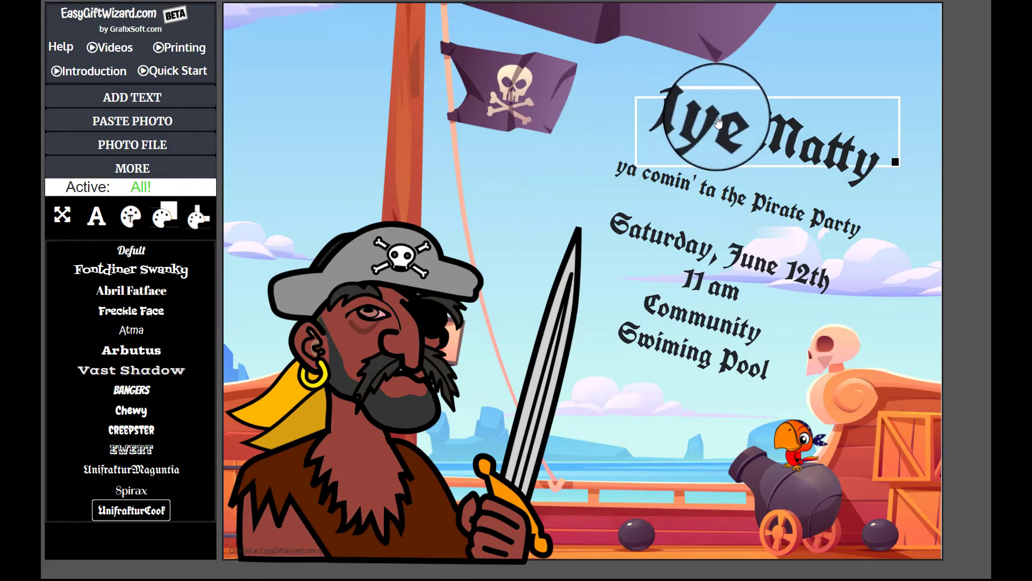
left_click(699, 113)
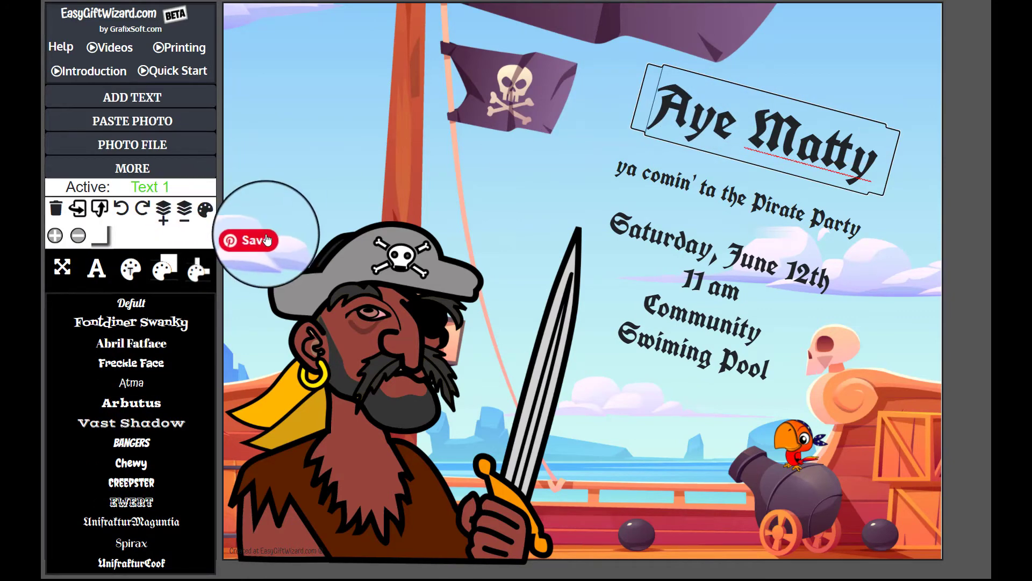
left_click(204, 210)
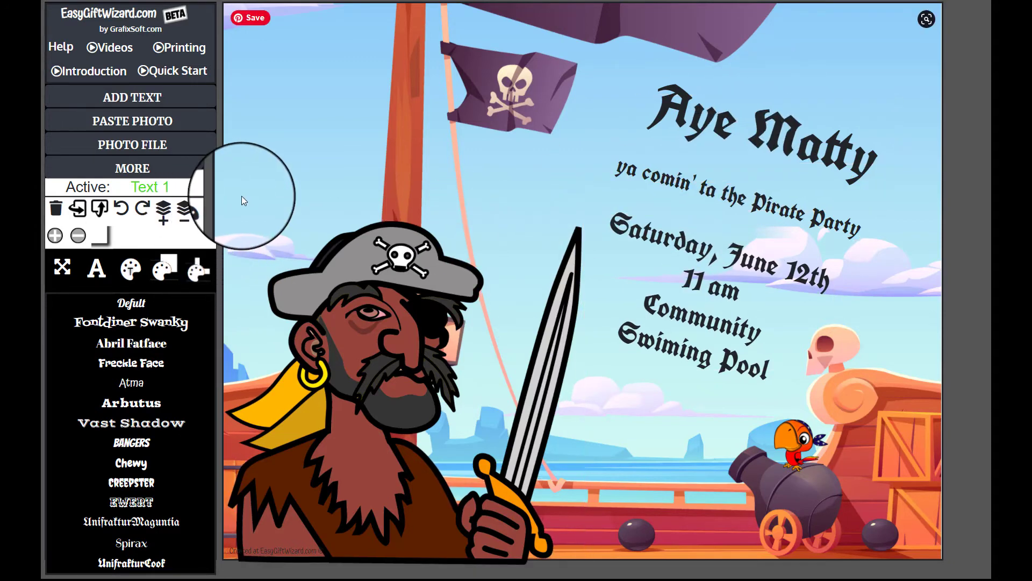
left_click(97, 273)
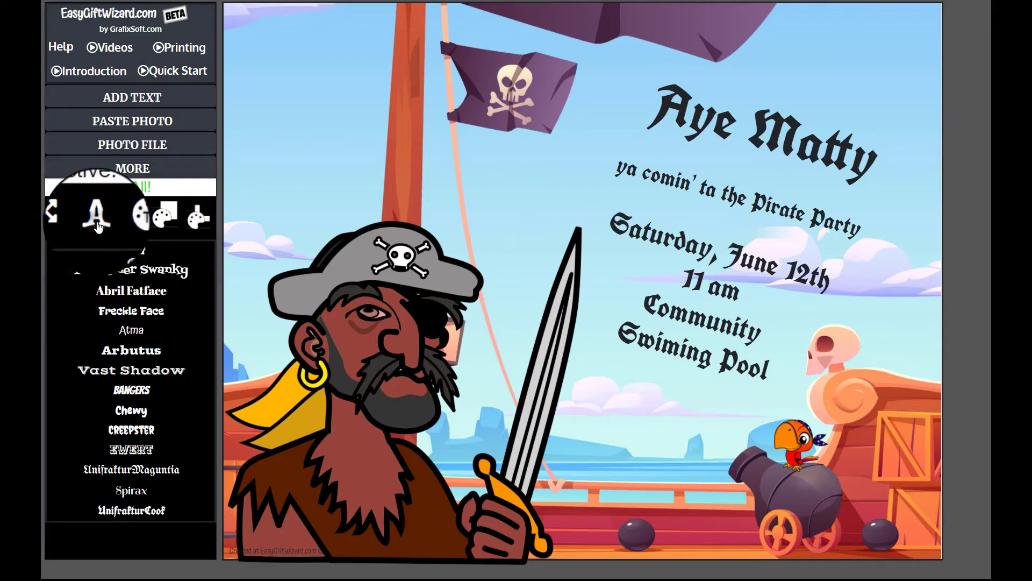
Step: Colour all text by sampling the sea's blue with the eyedropper and darkening it to RGB 47, 108, 146
left_click(130, 218)
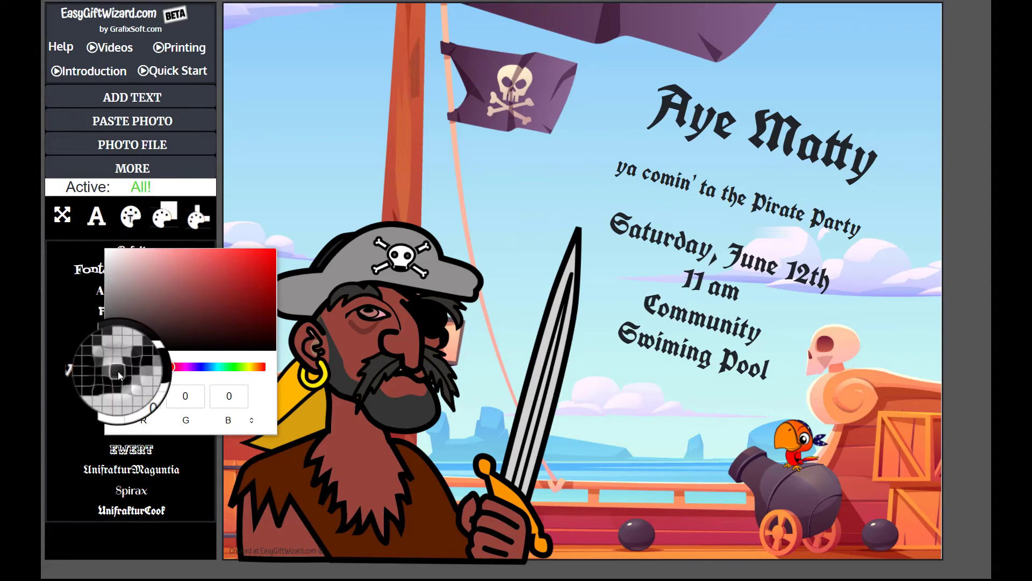
left_click(119, 371)
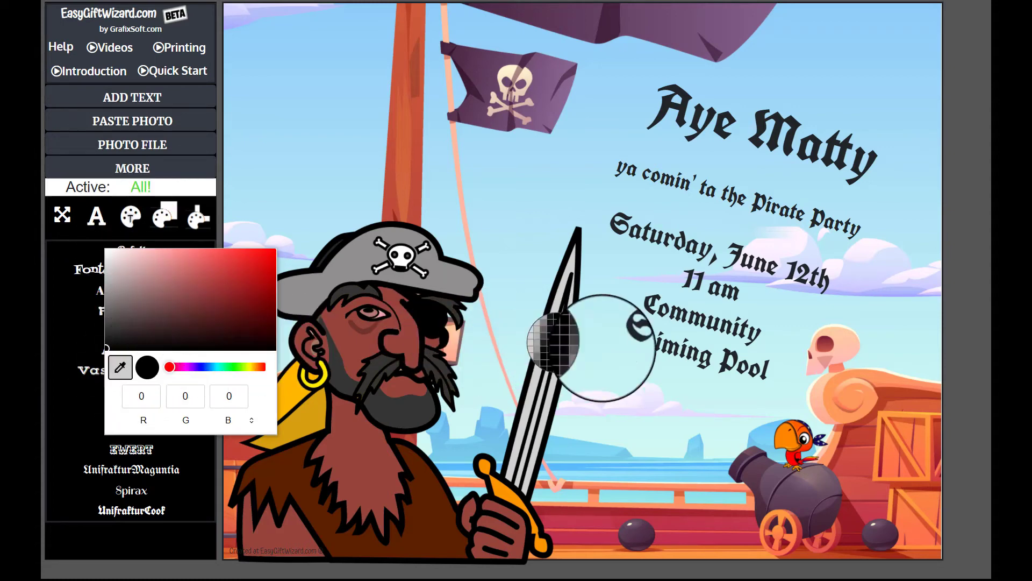
left_click(619, 462)
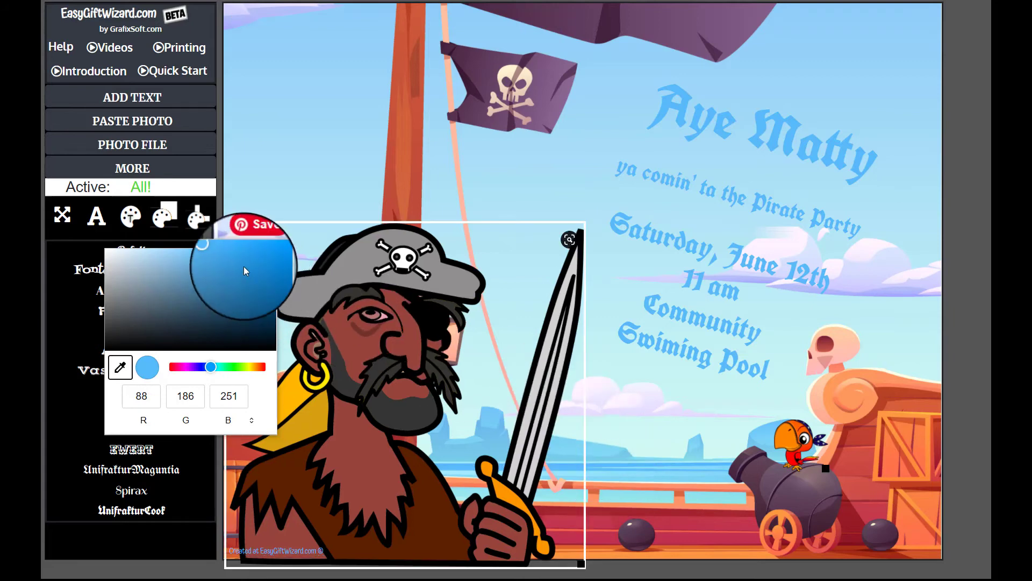
left_click(215, 250)
left_click_drag(215, 250, 219, 292)
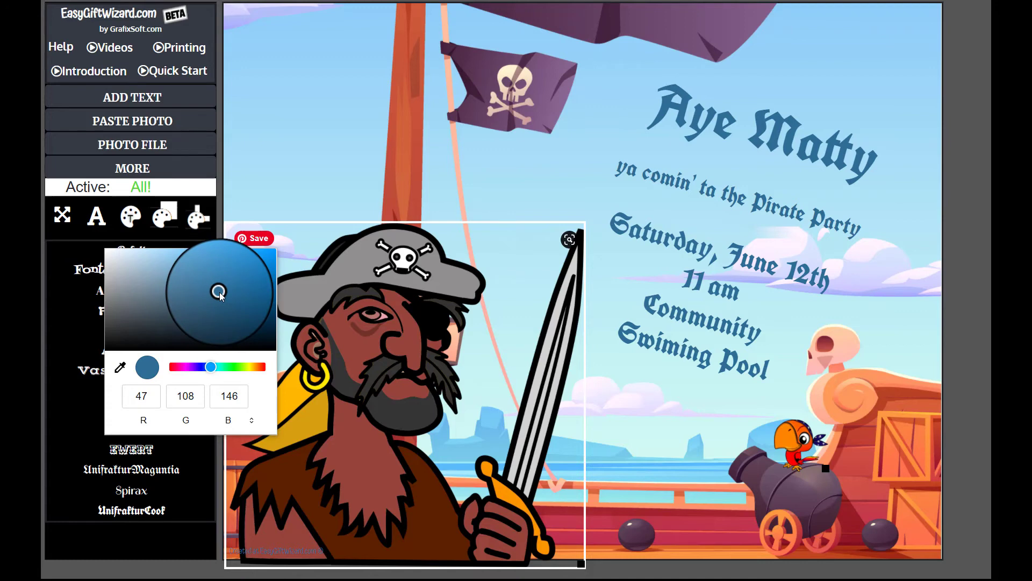
left_click(321, 182)
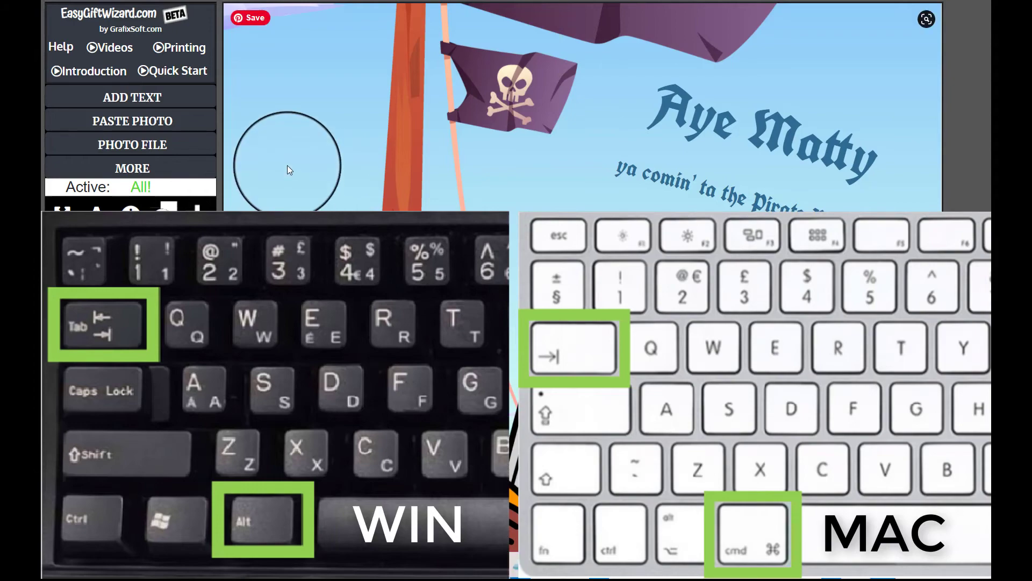
Step: Switch to Snip & Sketch and take an immediate rectangular snip covering the whole visible pirate invitation canvas
key("alt+Tab")
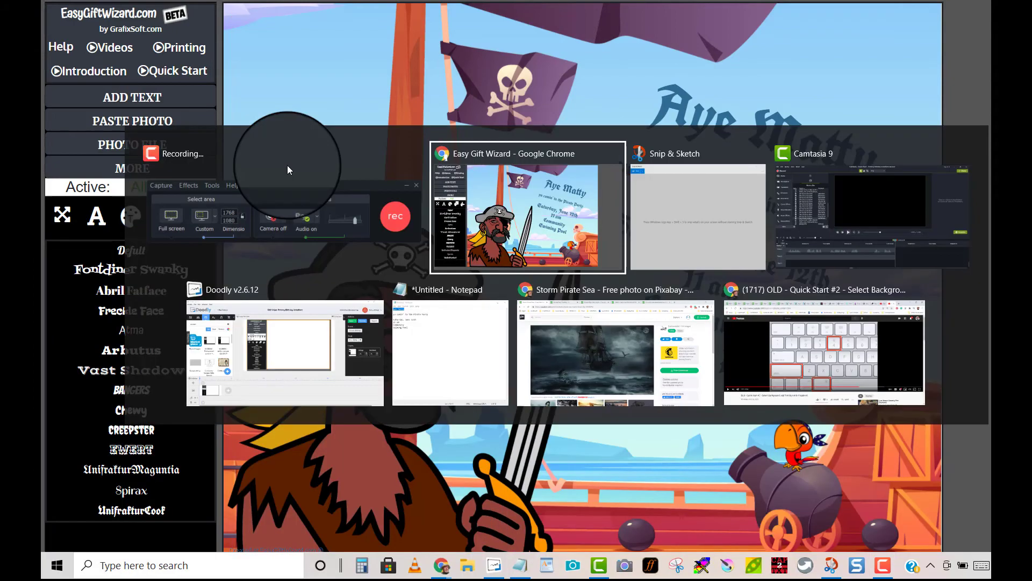
key("alt+Tab")
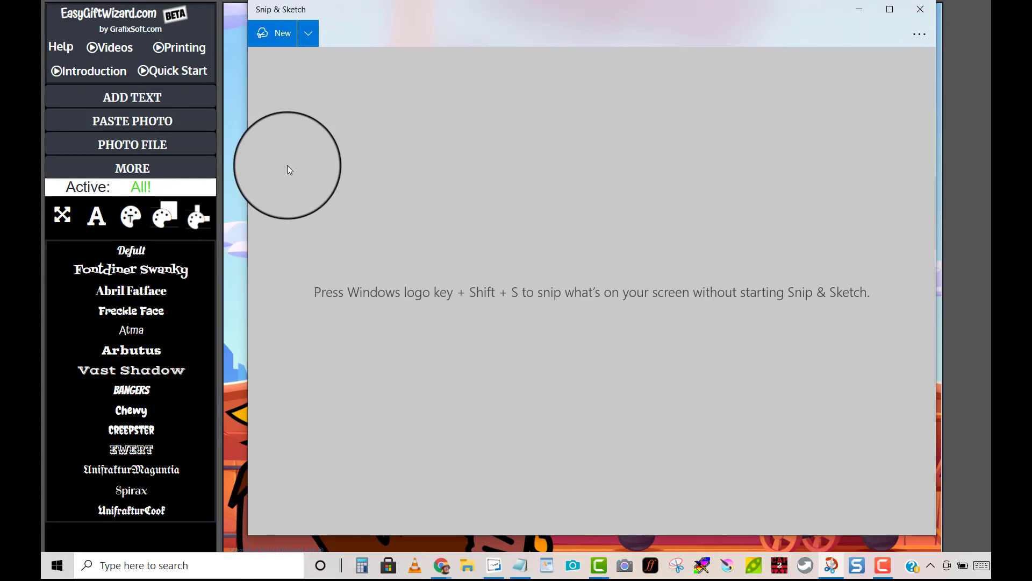
left_click(310, 39)
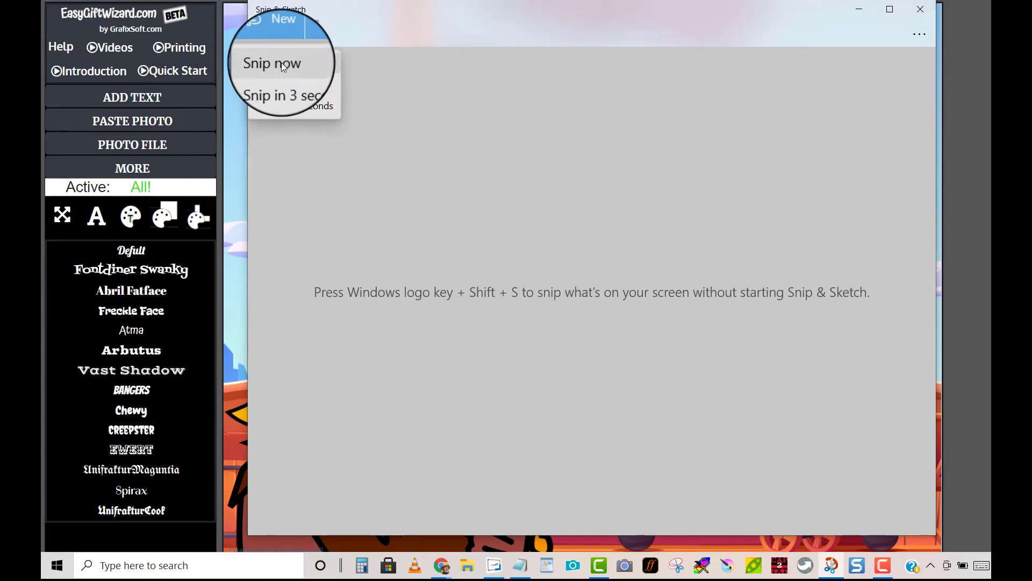
left_click(279, 64)
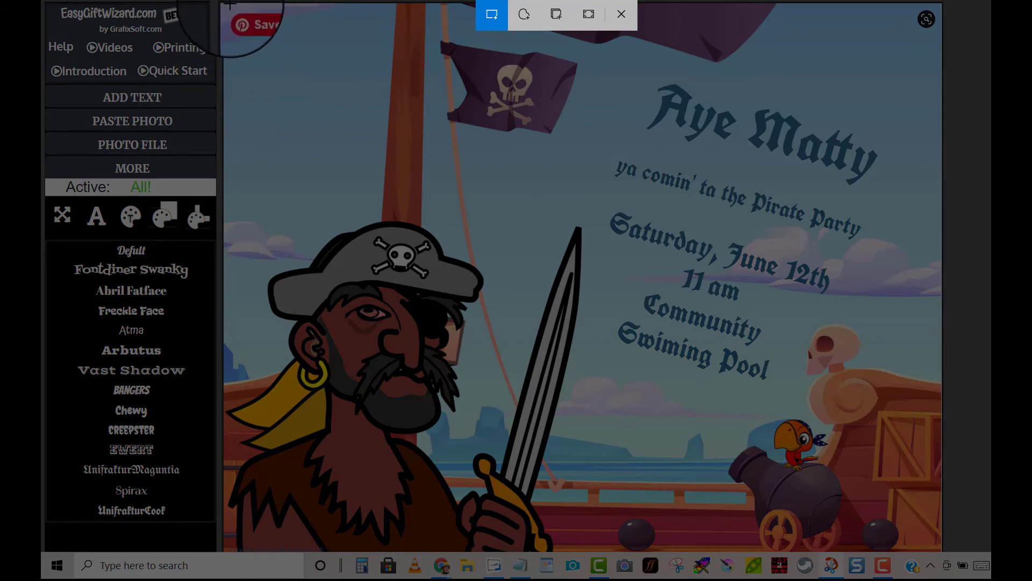
mouse_move(224, 3)
left_mouse_down()
mouse_move(312, 135)
mouse_move(427, 209)
mouse_move(585, 281)
mouse_move(874, 484)
mouse_move(941, 549)
left_mouse_up()
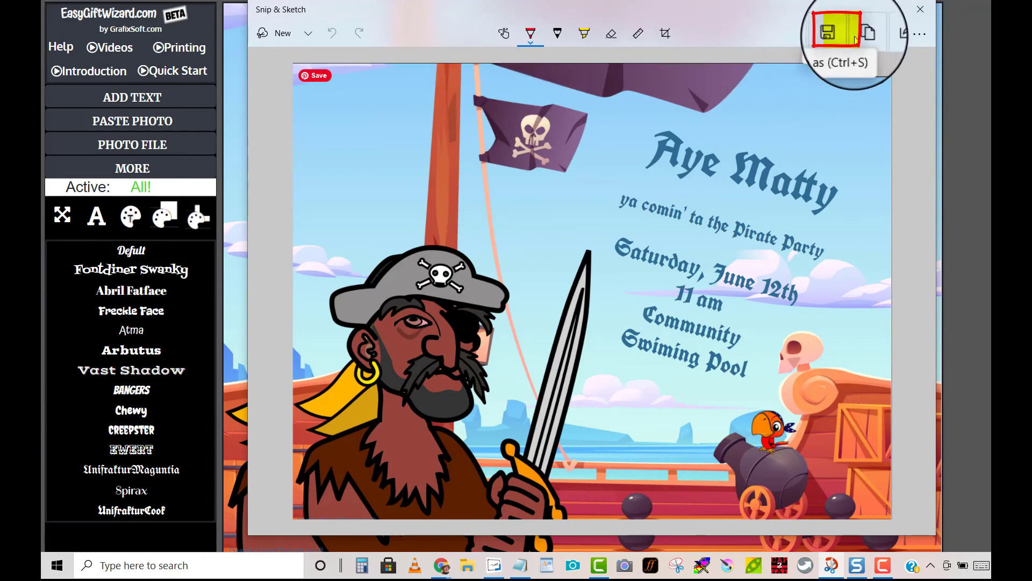
Step: Open the print dialog for the captured invitation snip
left_click(920, 34)
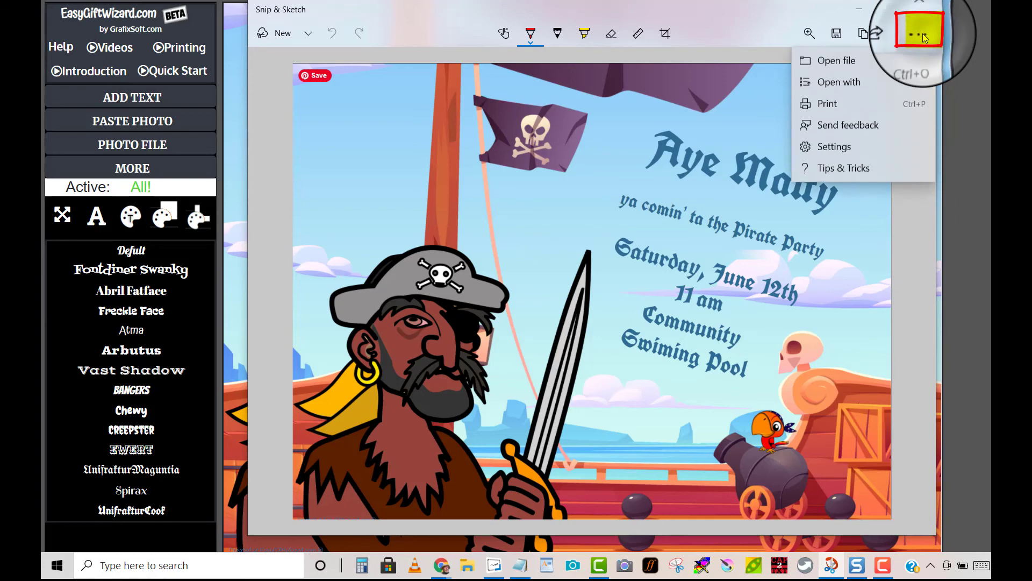
left_click(824, 103)
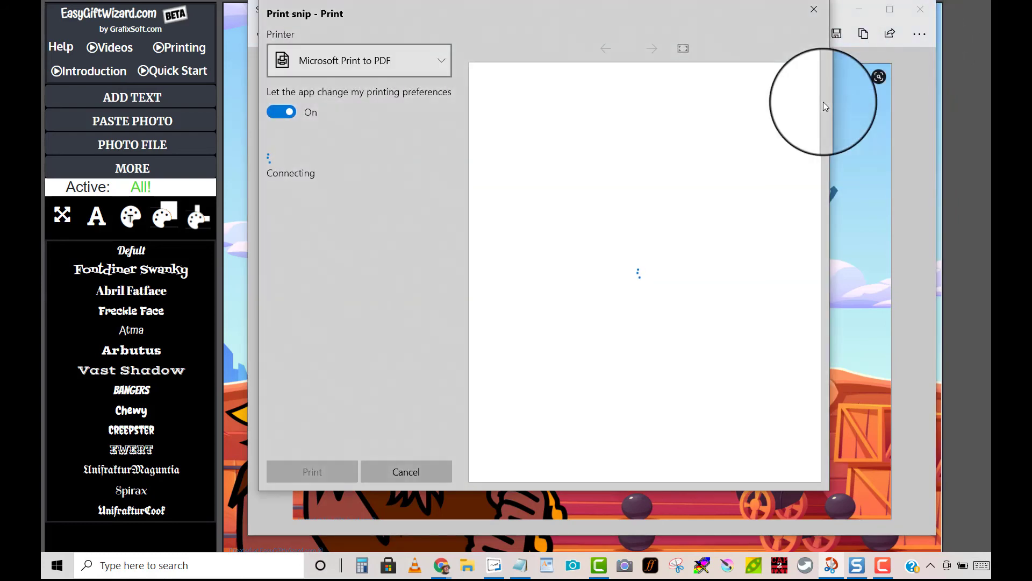